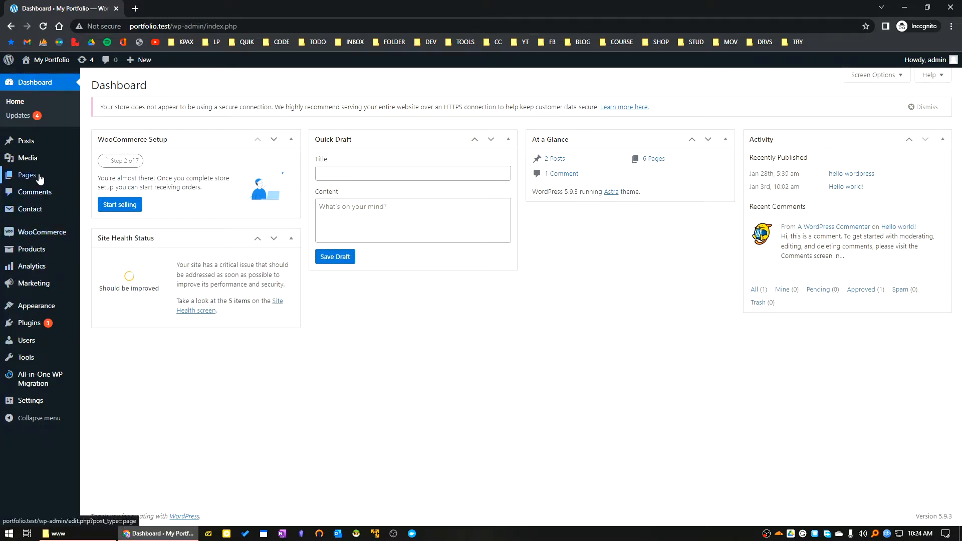
Step: Search the WordPress plugin directory for "happyfiles" from the page for adding new plugins
mouse_move(60, 323)
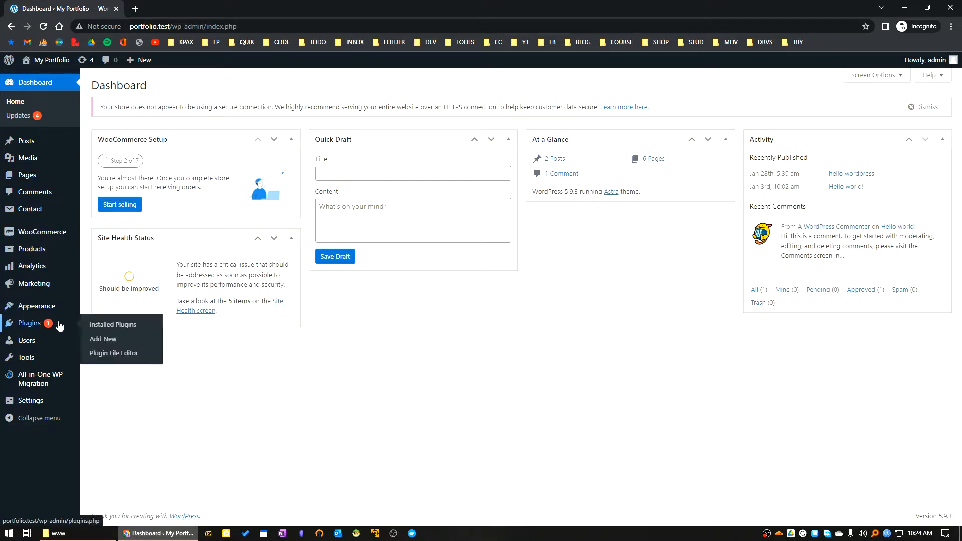
left_click(105, 340)
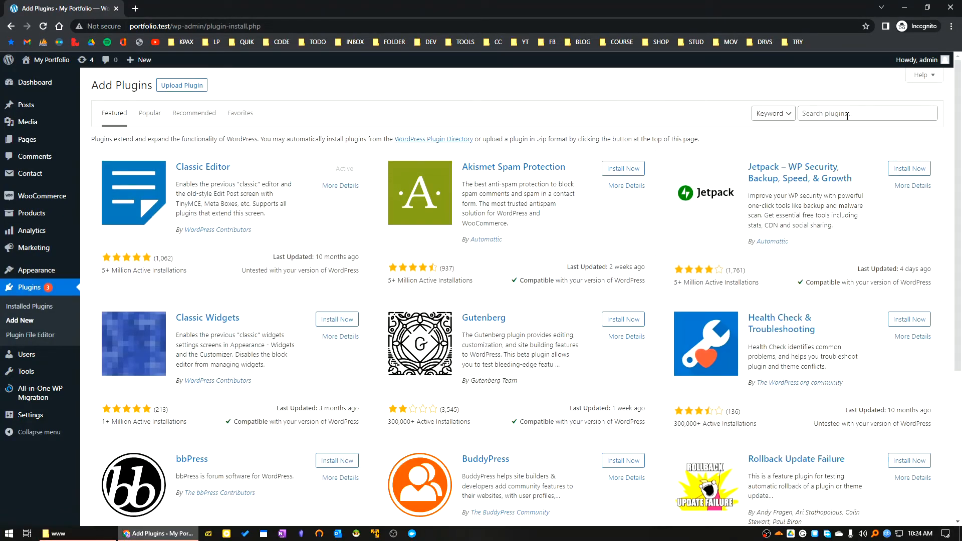
left_click(846, 115)
type("happyfile")
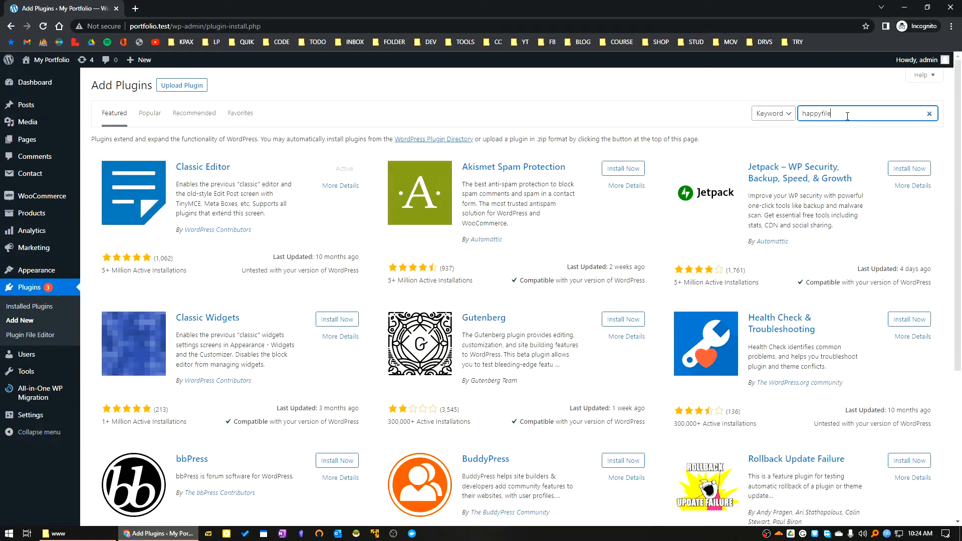
type("s")
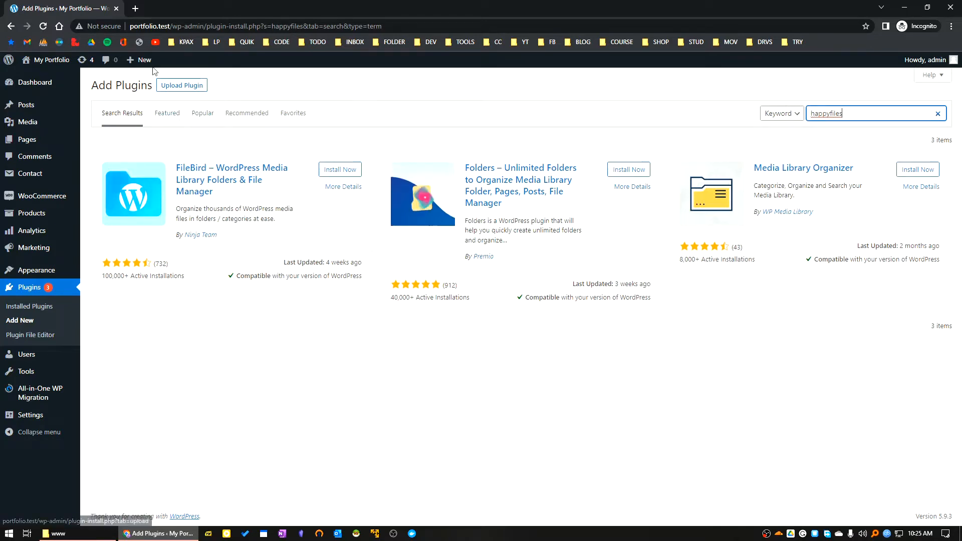
Step: Search the web for "happyfiles" in a new browser tab and open the official happyfiles.io site
left_click(135, 9)
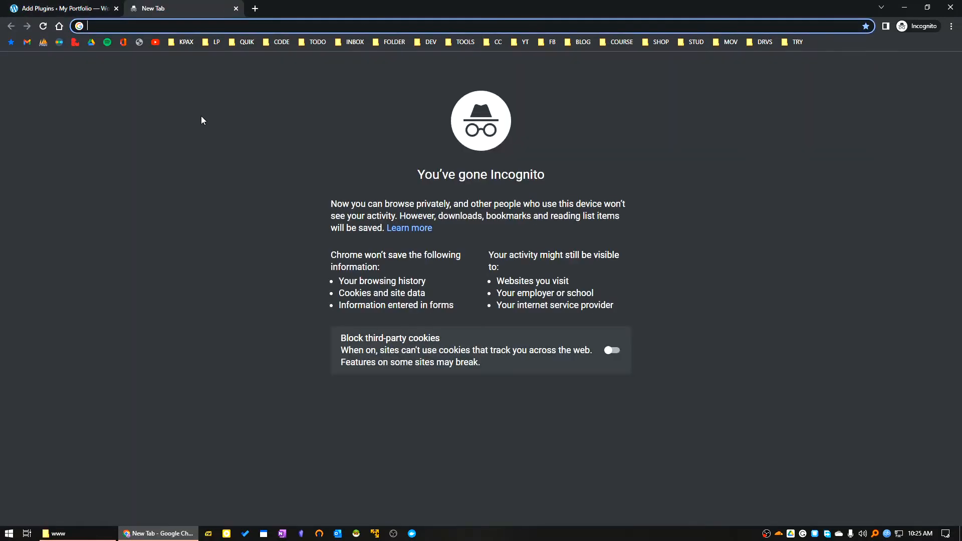
type("happy")
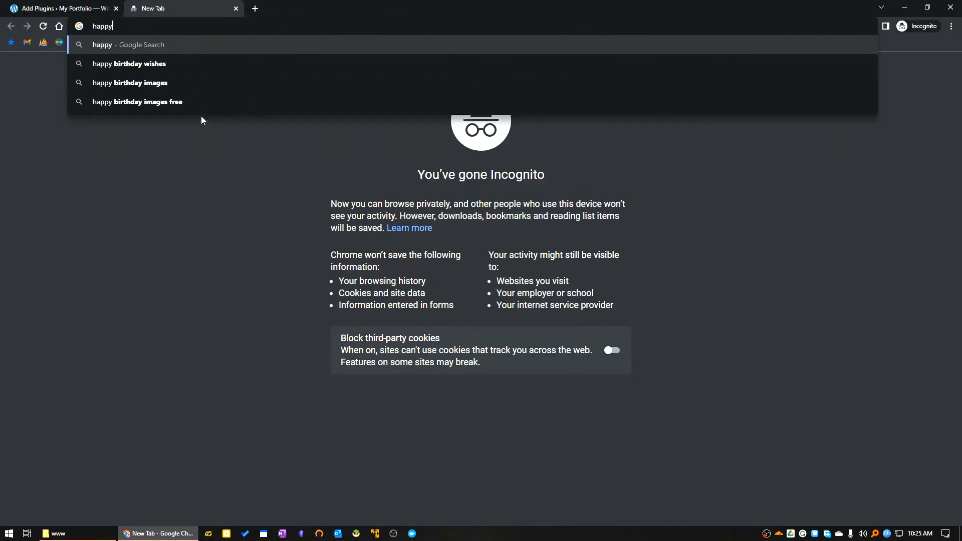
type("files")
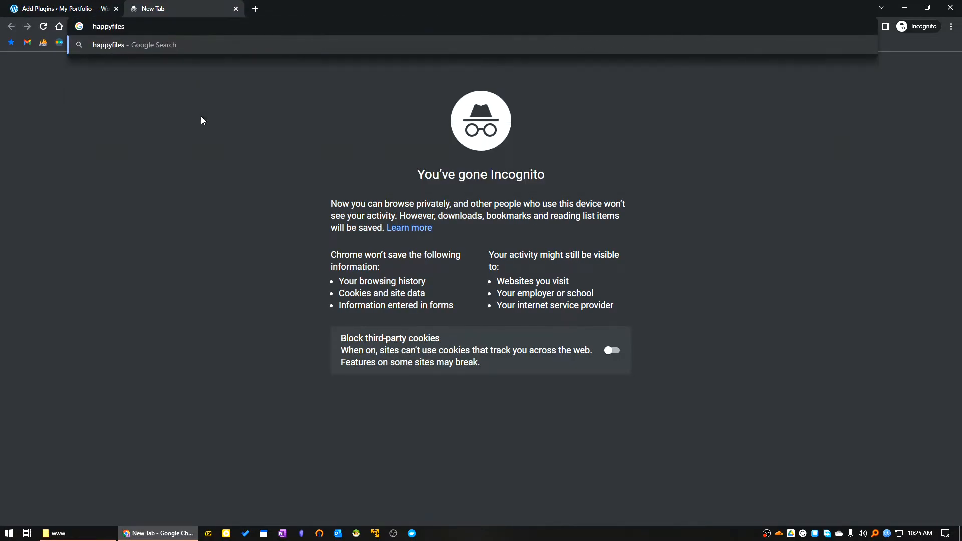
key("Return")
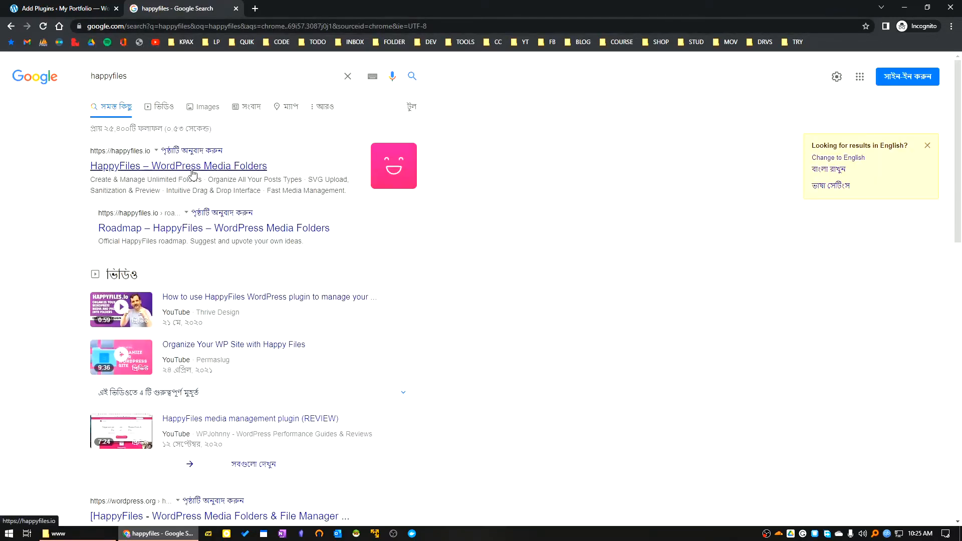
left_click(193, 173)
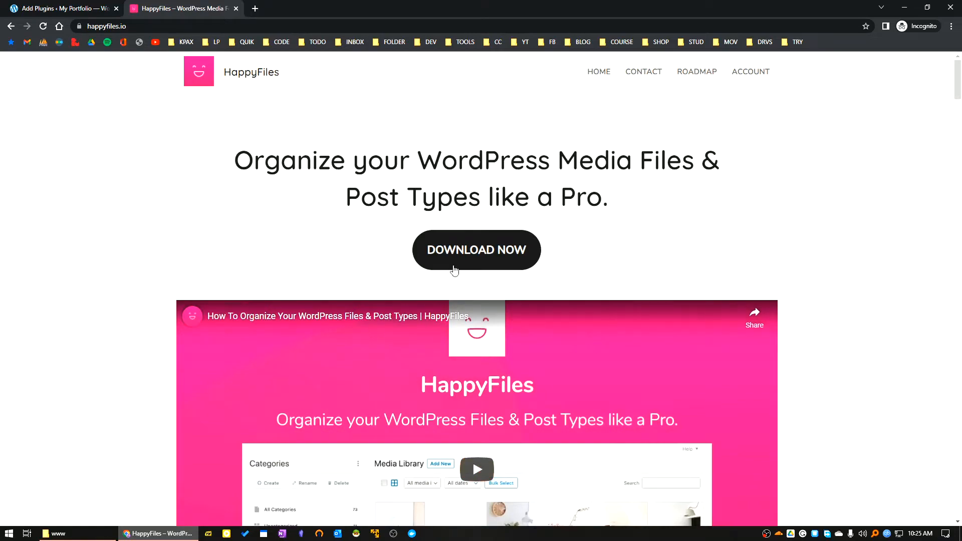
Step: Review the feature descriptions on the HappyFiles home page
scroll(451, 269, "down", 20)
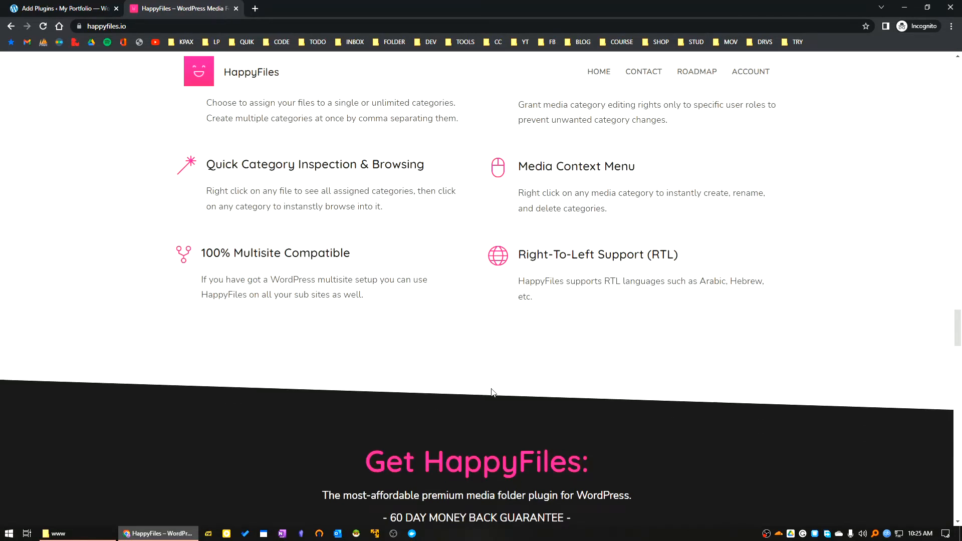
scroll(497, 383, "up", 10)
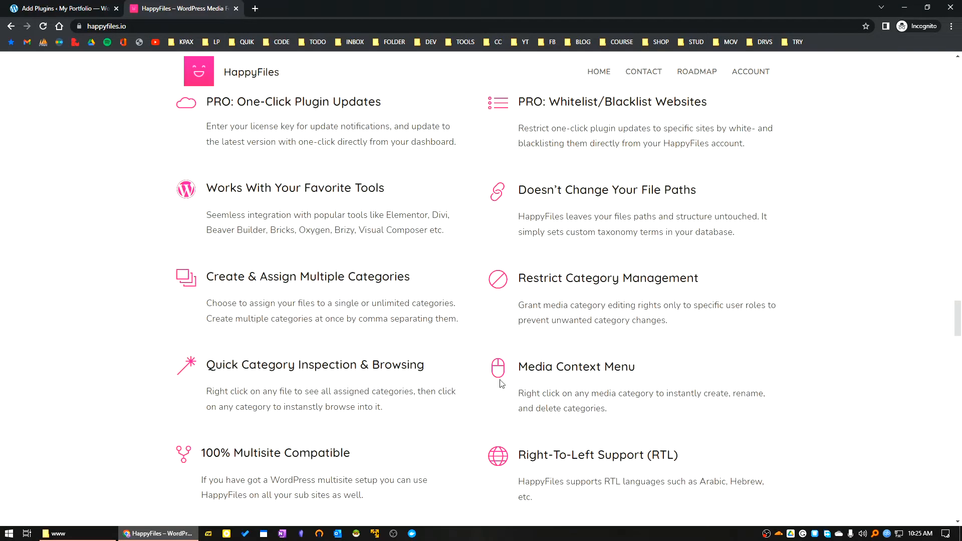
scroll(502, 379, "up", 3)
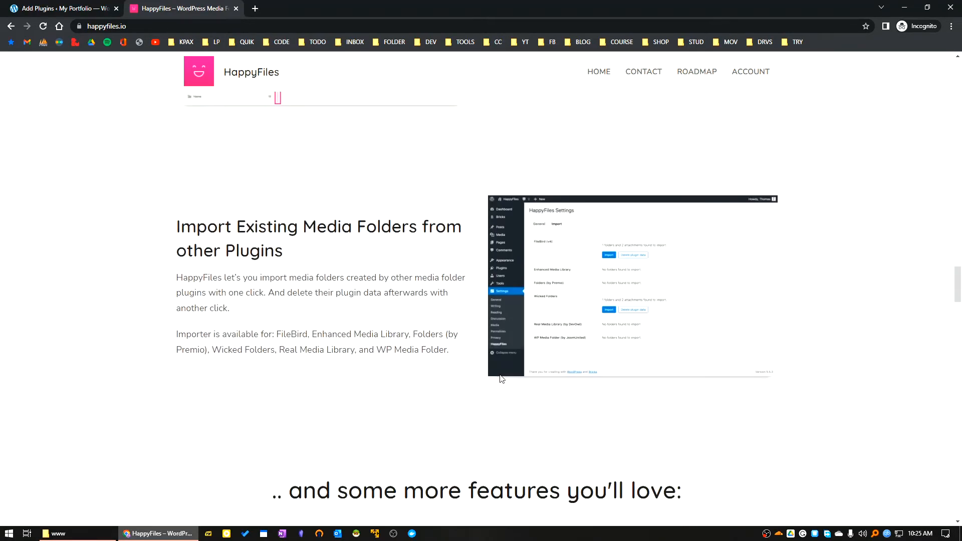
scroll(500, 374, "up", 15)
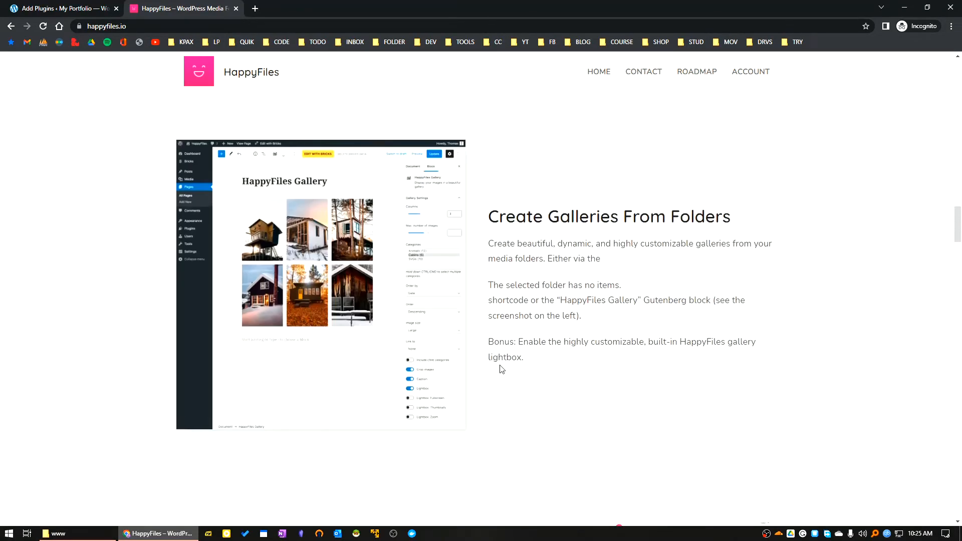
scroll(499, 365, "up", 20)
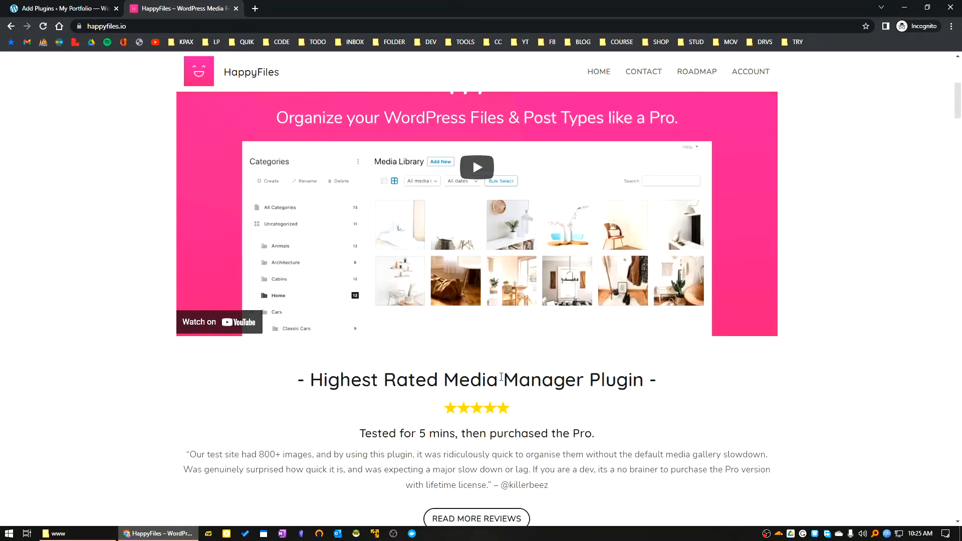
scroll(500, 383, "down", 3)
scroll(501, 380, "up", 9)
Step: Download the free HappyFiles LITE plugin and show happyfiles.zip in its download folder
left_click(484, 257)
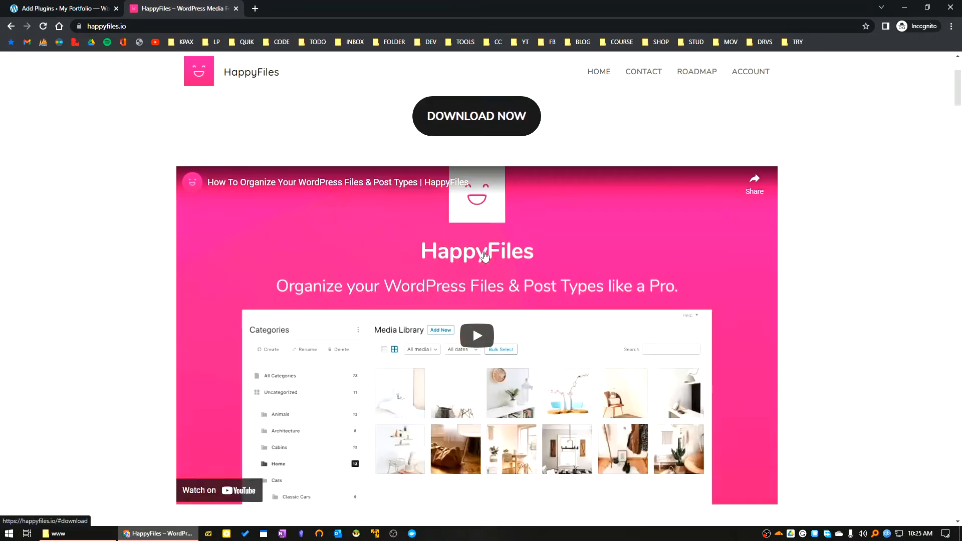
scroll(372, 337, "down", 5)
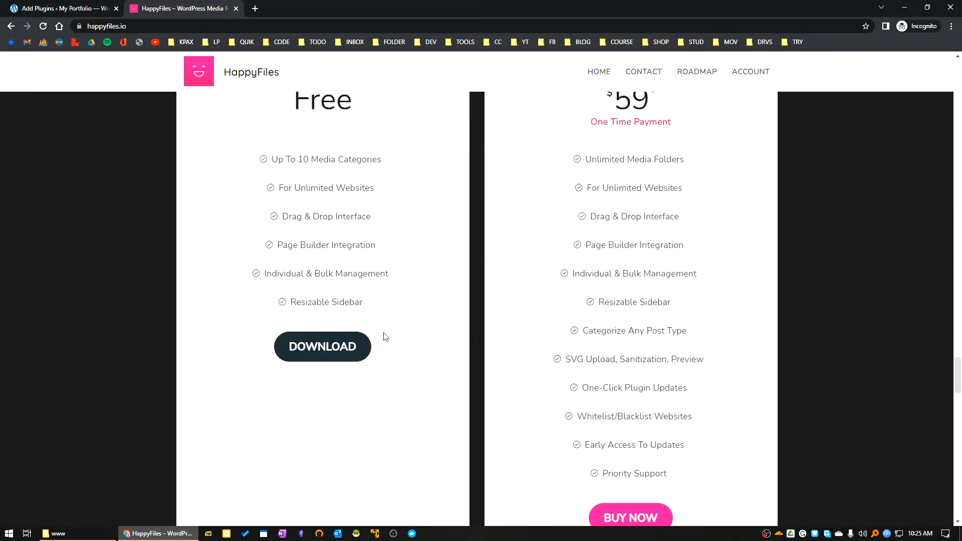
scroll(329, 243, "up", 5)
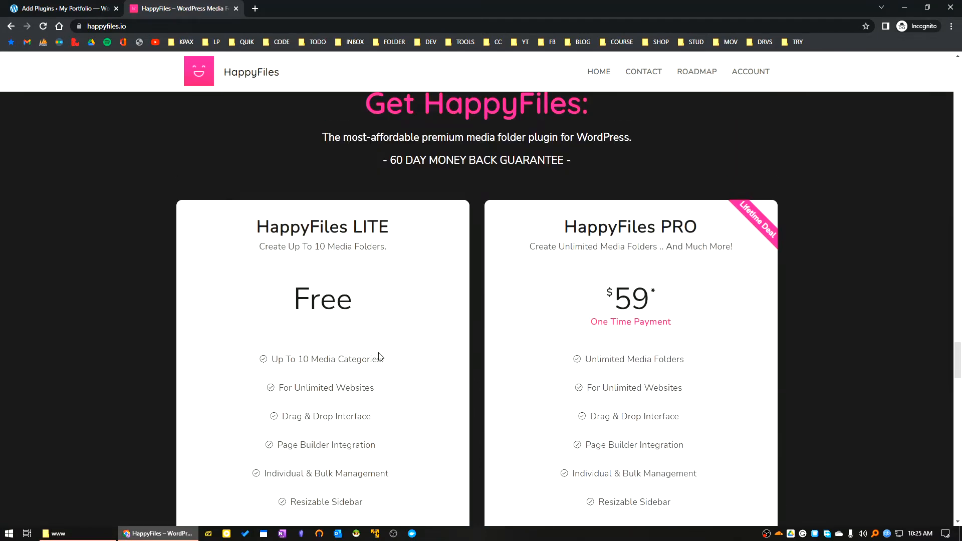
scroll(379, 357, "down", 4)
left_click(344, 349)
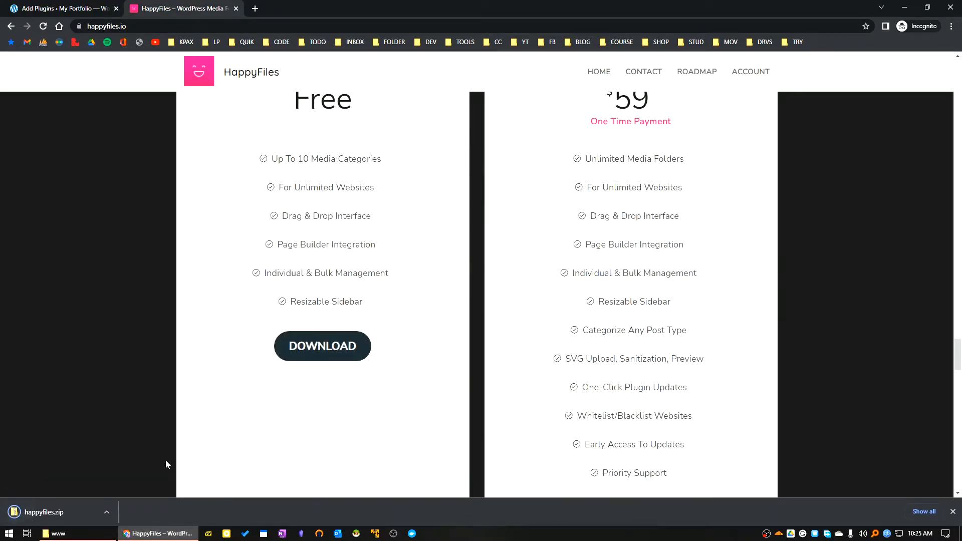
left_click(104, 511)
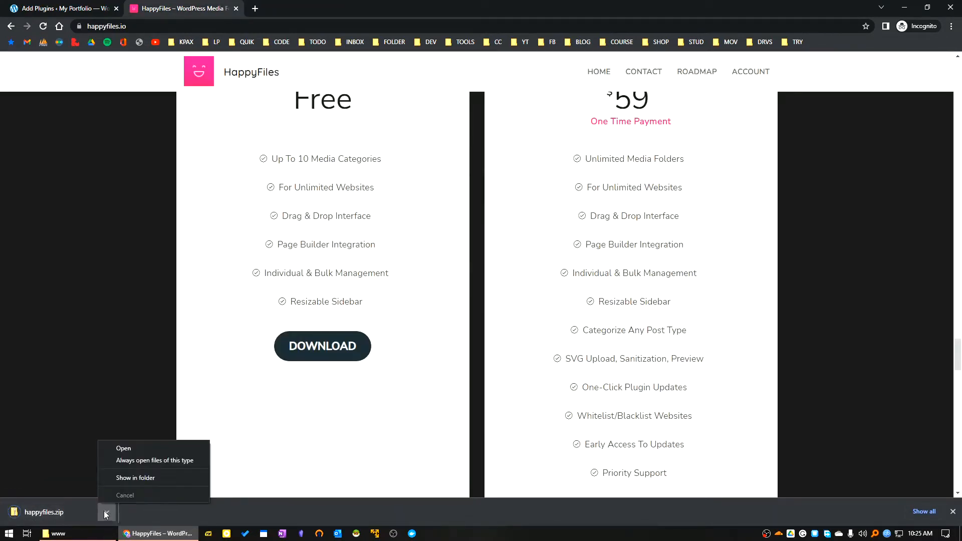
left_click(133, 479)
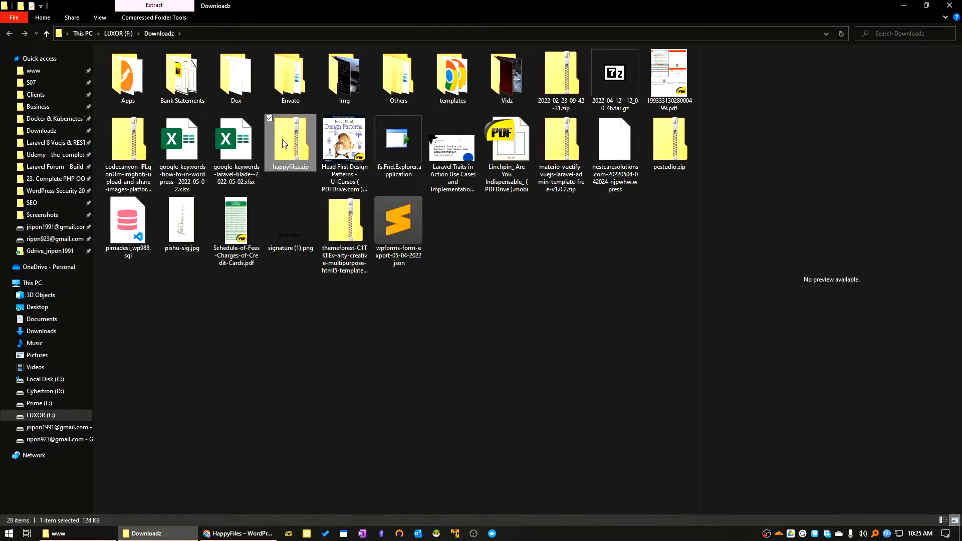
Step: Return to WordPress's Add Plugins page and choose happyfiles.zip from the Downloadz folder for the plugin upload
left_click(241, 533)
left_click(76, 6)
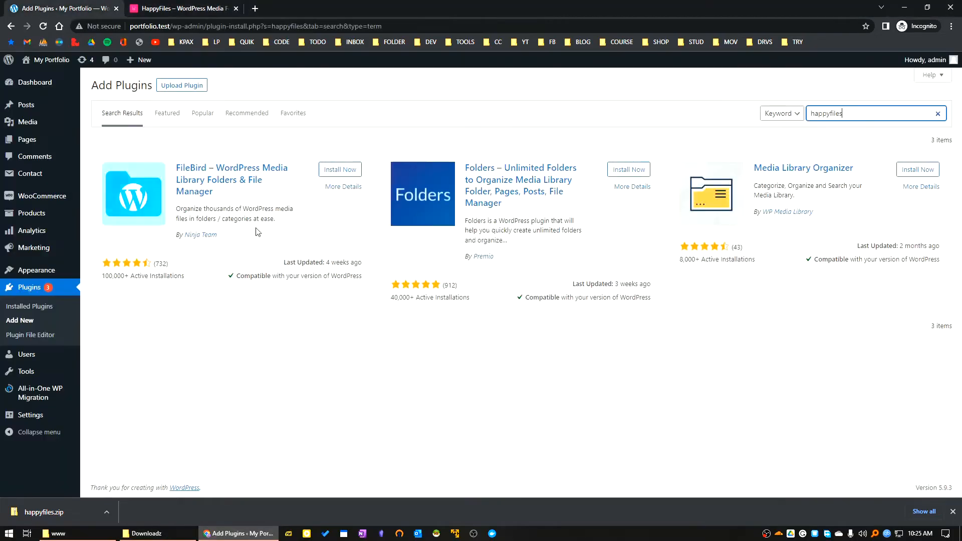
left_click(181, 86)
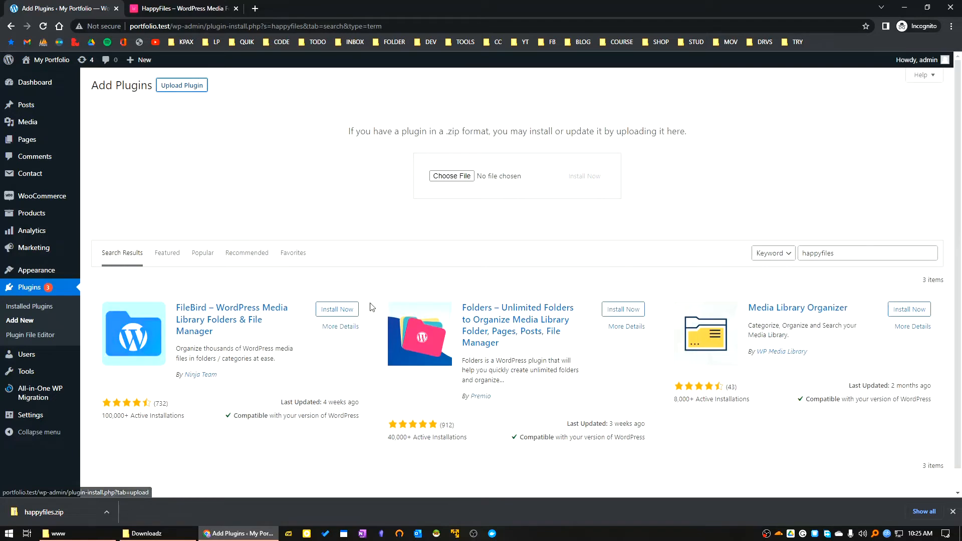
left_click(451, 176)
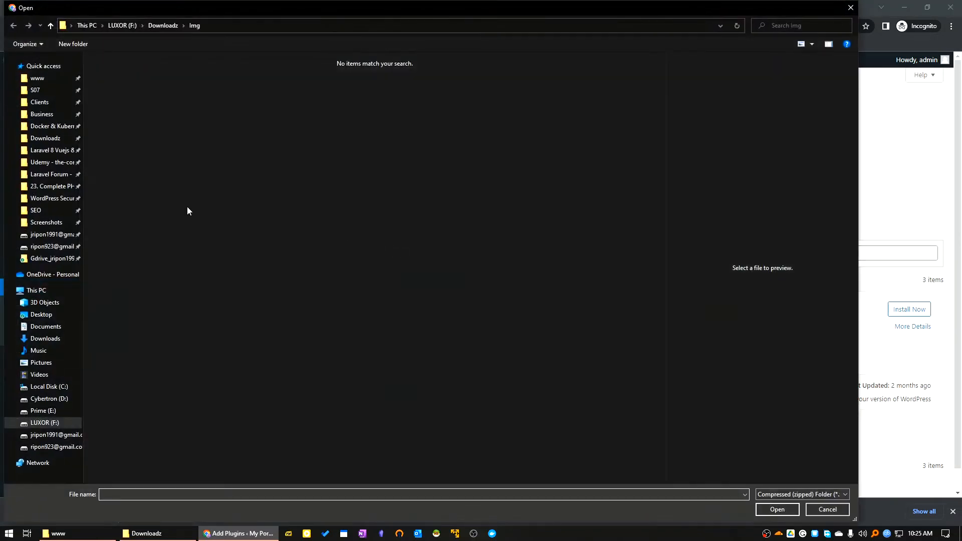
left_click(46, 139)
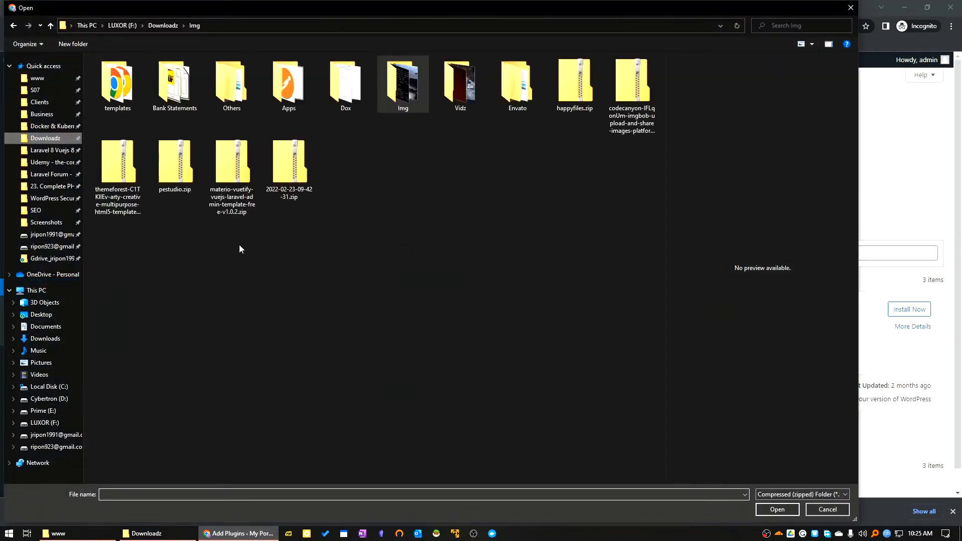
double_click(585, 100)
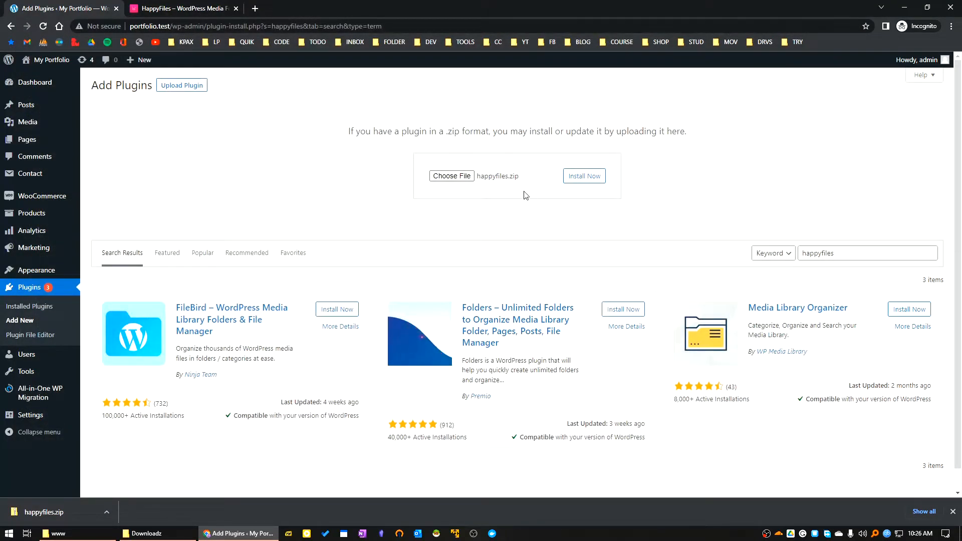
Step: Install the uploaded happyfiles.zip plugin and activate it
left_click(581, 179)
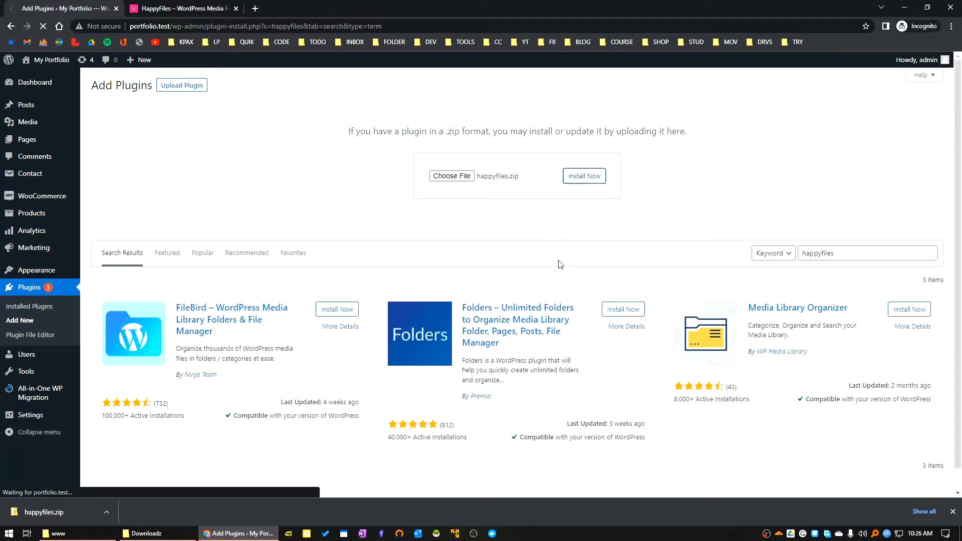
left_click(953, 512)
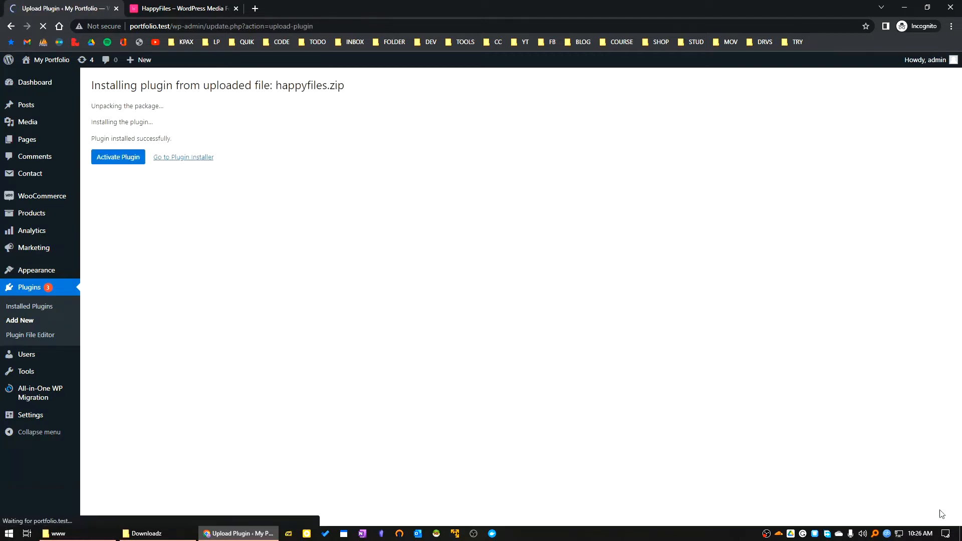
left_click(122, 158)
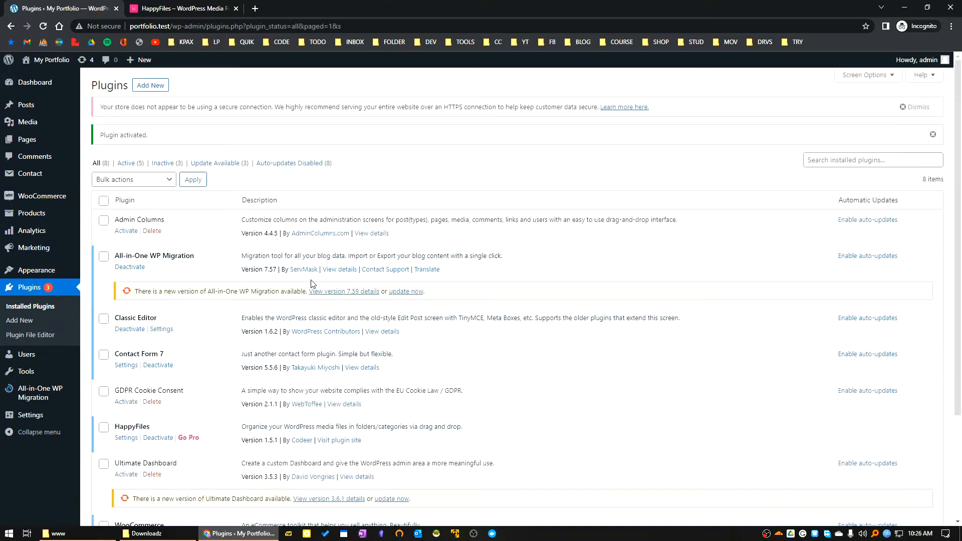
scroll(311, 282, "down", 1)
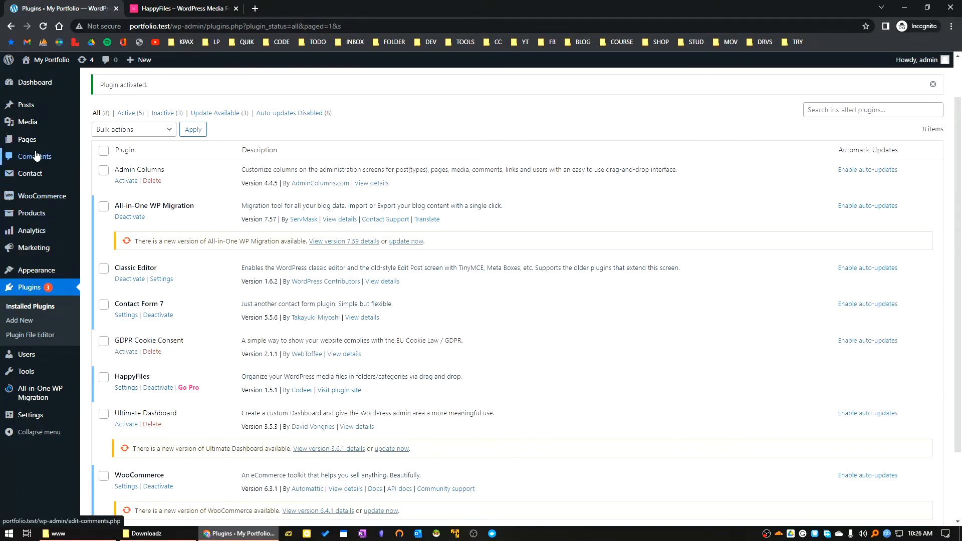
Step: Enable assigning multiple categories in the HappyFiles settings and save the changes
mouse_move(31, 419)
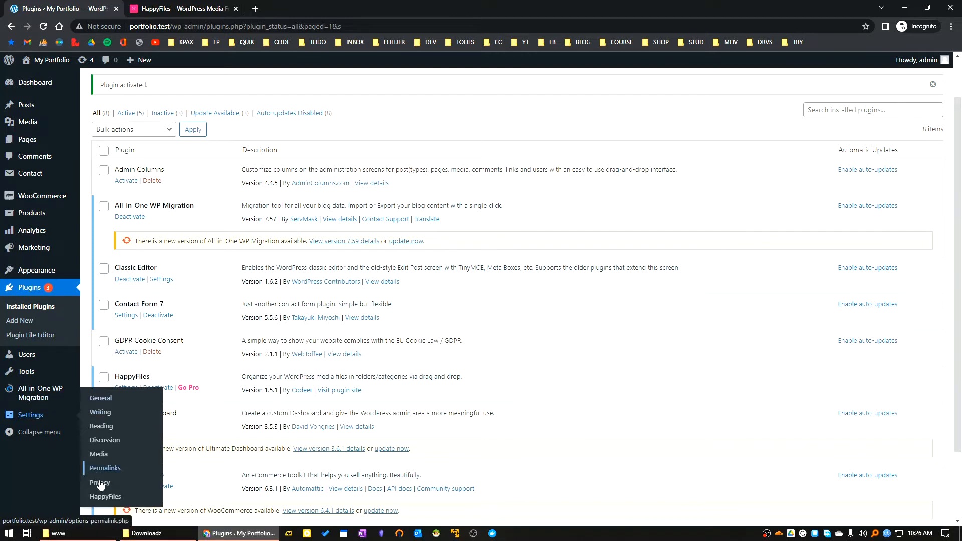
left_click(103, 497)
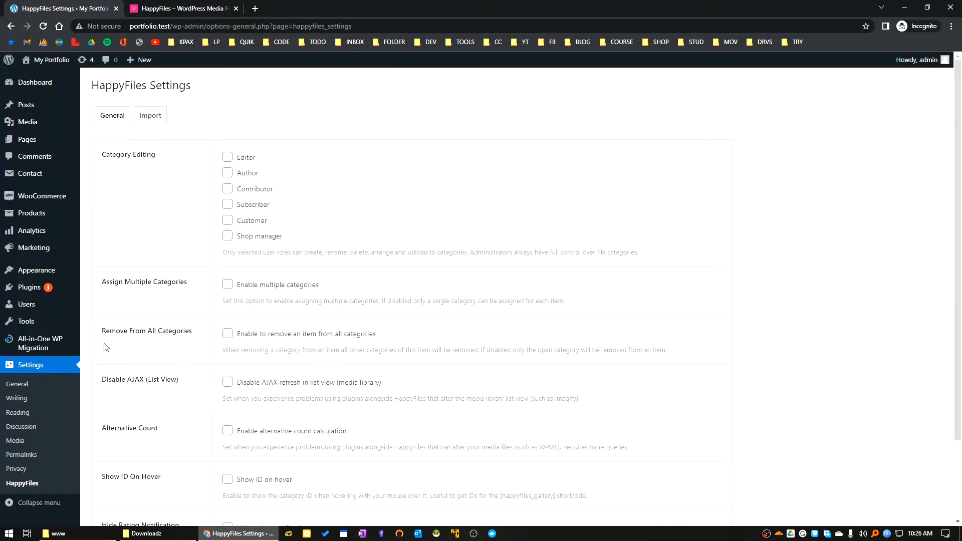
left_click(227, 285)
scroll(173, 423, "down", 2)
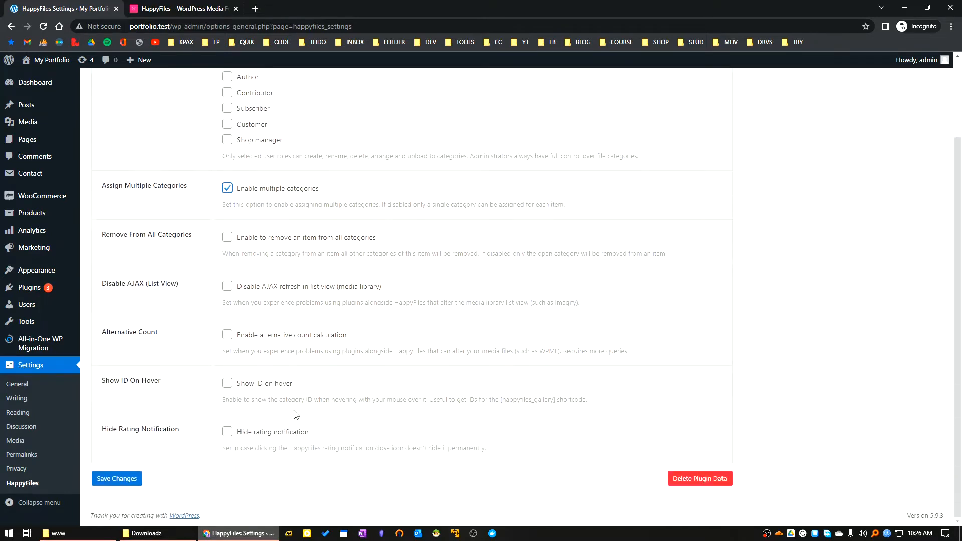
left_click(128, 479)
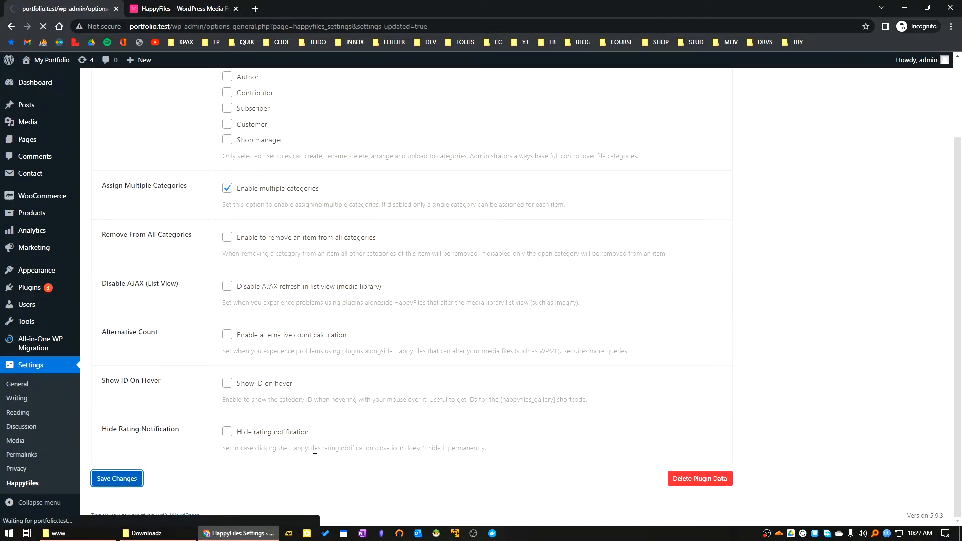
Step: Open the WordPress Media Library
mouse_move(22, 325)
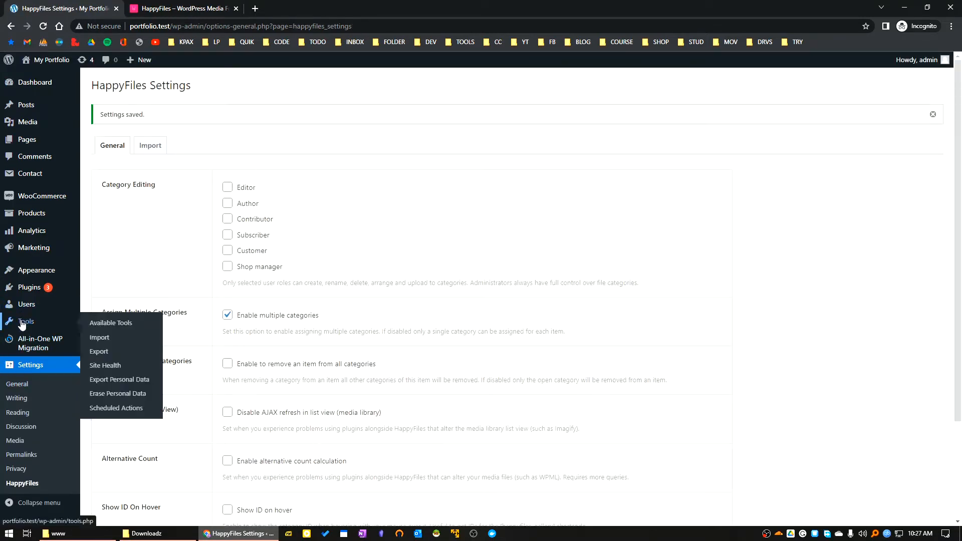
left_click(26, 125)
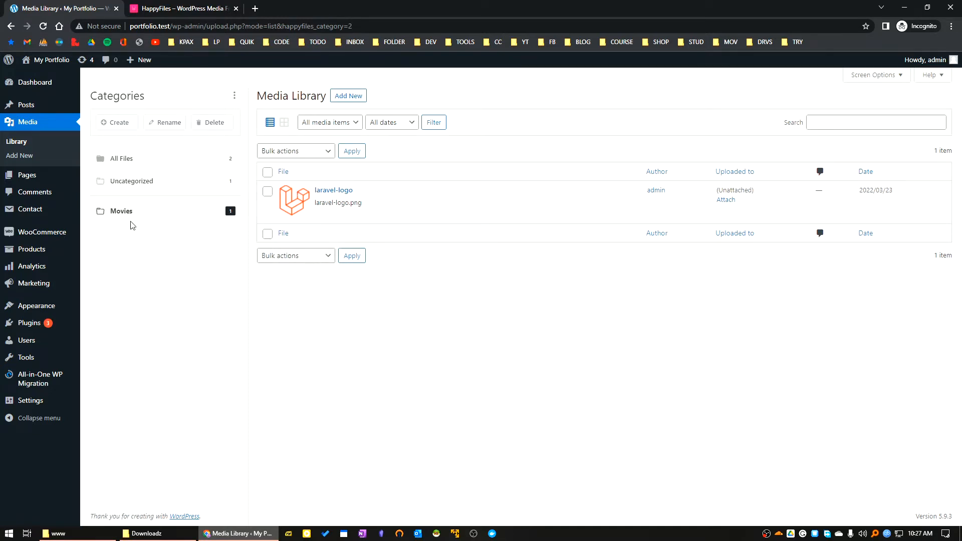
Step: Create a media category named Laravel and move it out of Movies to the top level, above Movies
left_click(122, 126)
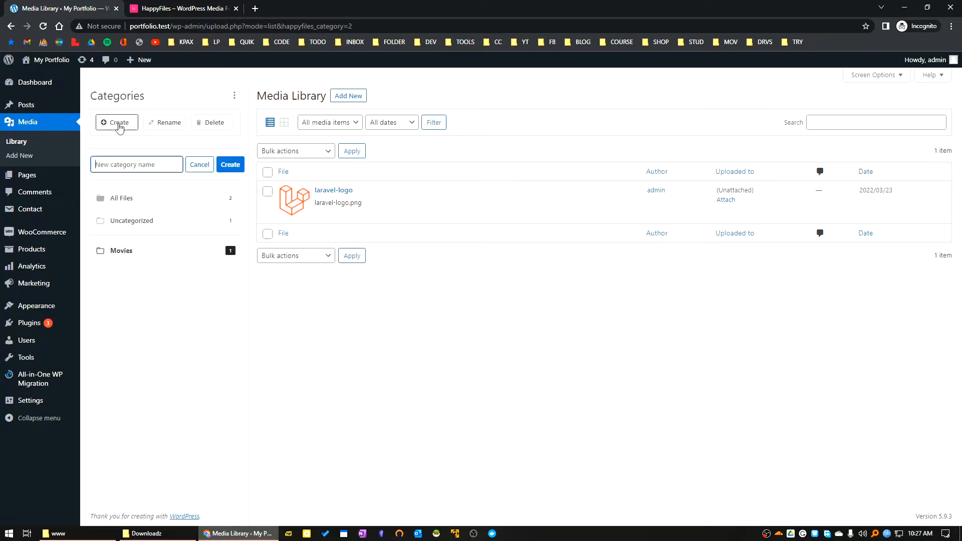
type("Laravel")
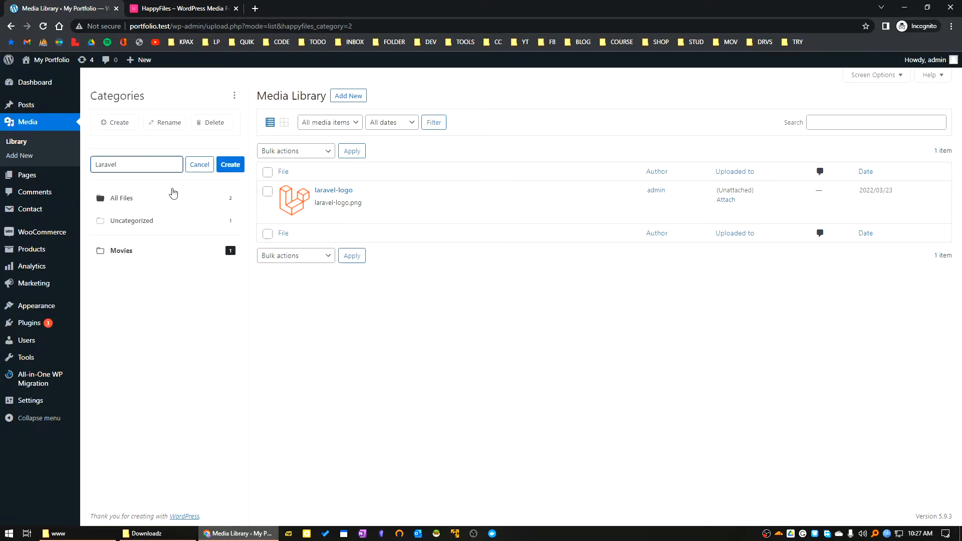
left_click(231, 166)
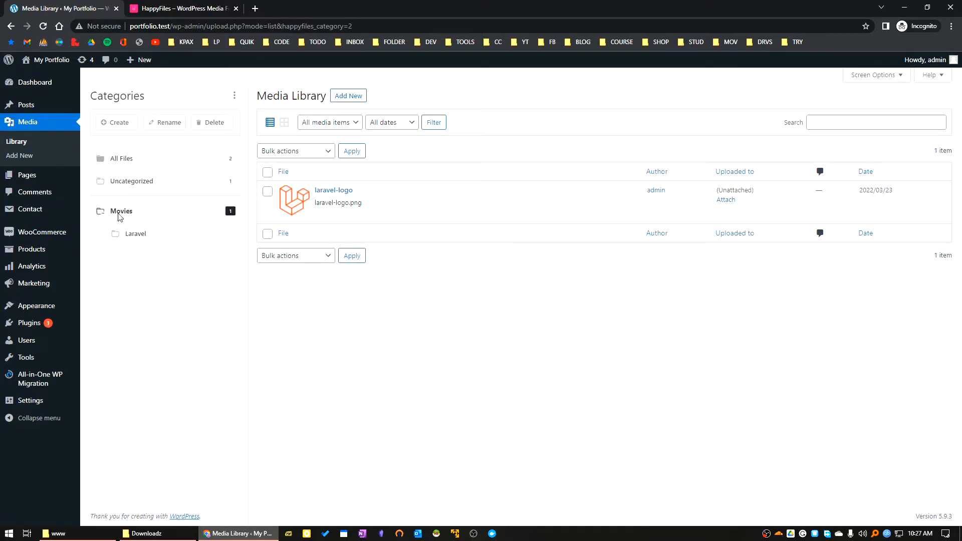
left_click_drag(131, 240, 113, 213)
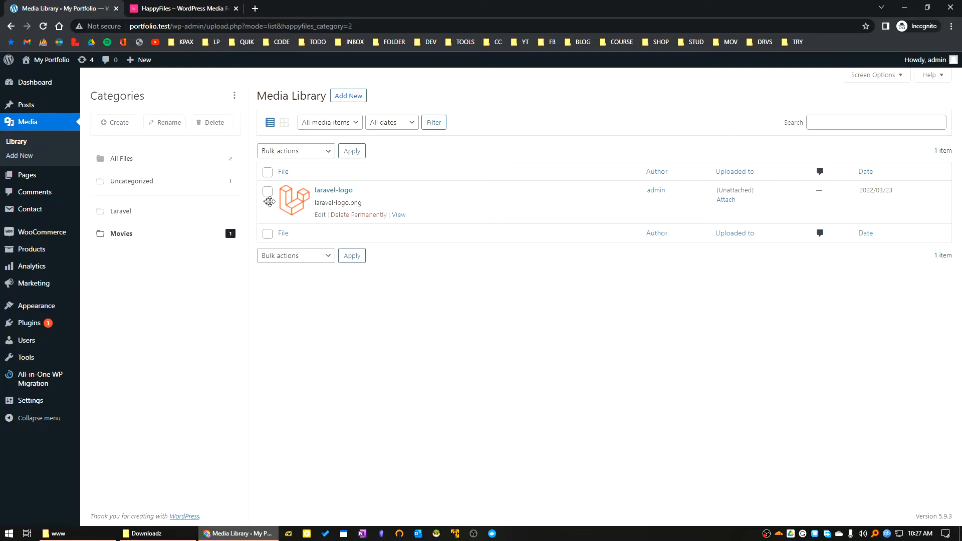
Step: Assign laravel-logo to the Laravel category as well, and check the contents of the Laravel and Movies categories
left_click_drag(269, 201, 181, 212)
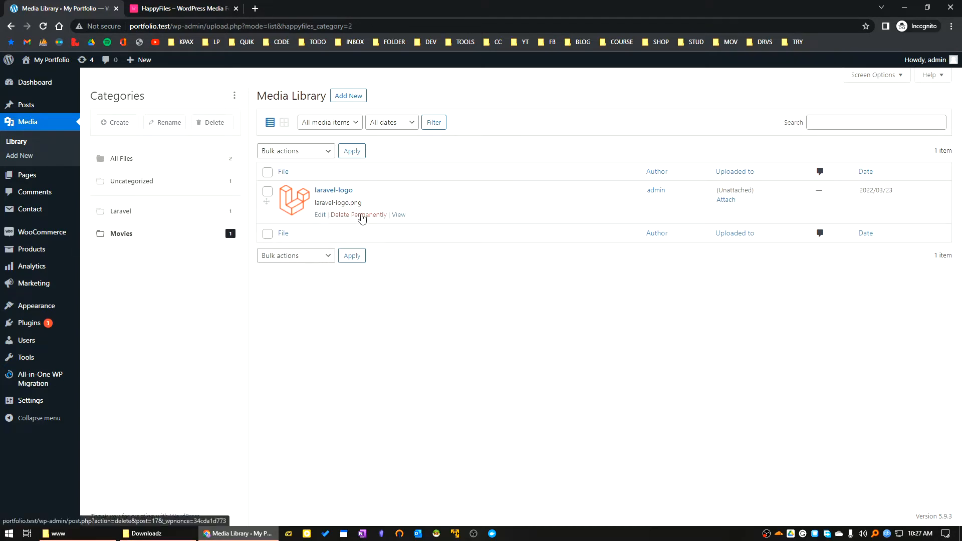
left_click(154, 218)
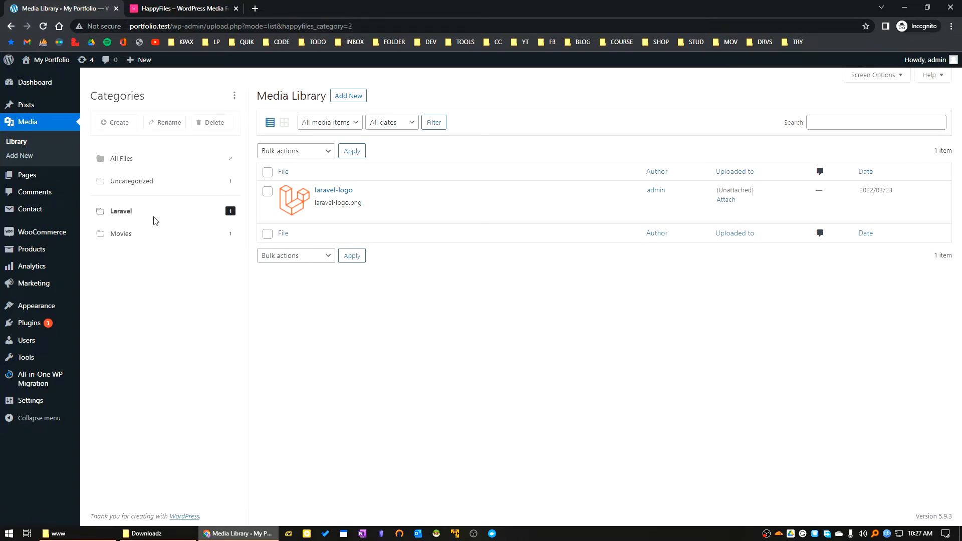
left_click(111, 213)
left_click(126, 237)
Step: Show the Uncategorized files, select woocommerce-placeholder and examine the bulk actions available for it
left_click(142, 179)
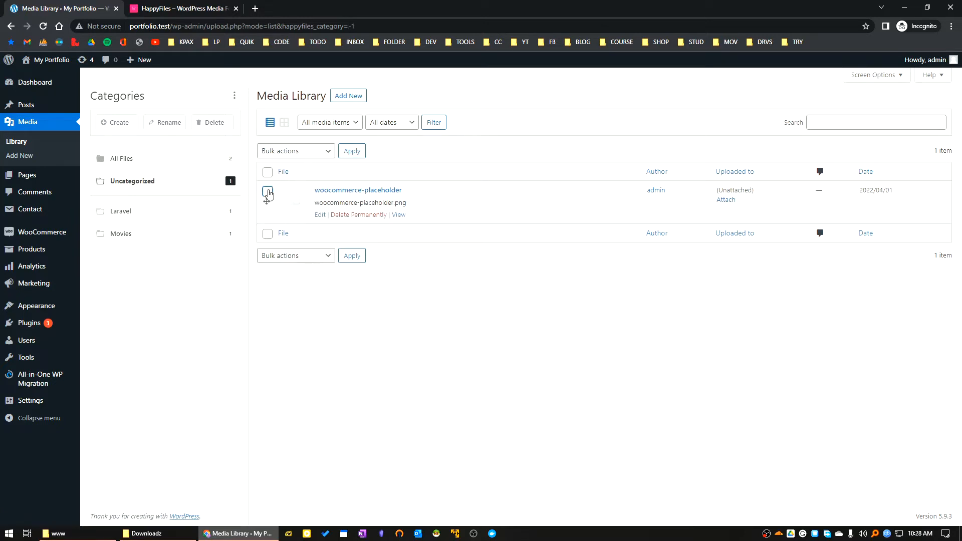
left_click(268, 192)
left_click(311, 257)
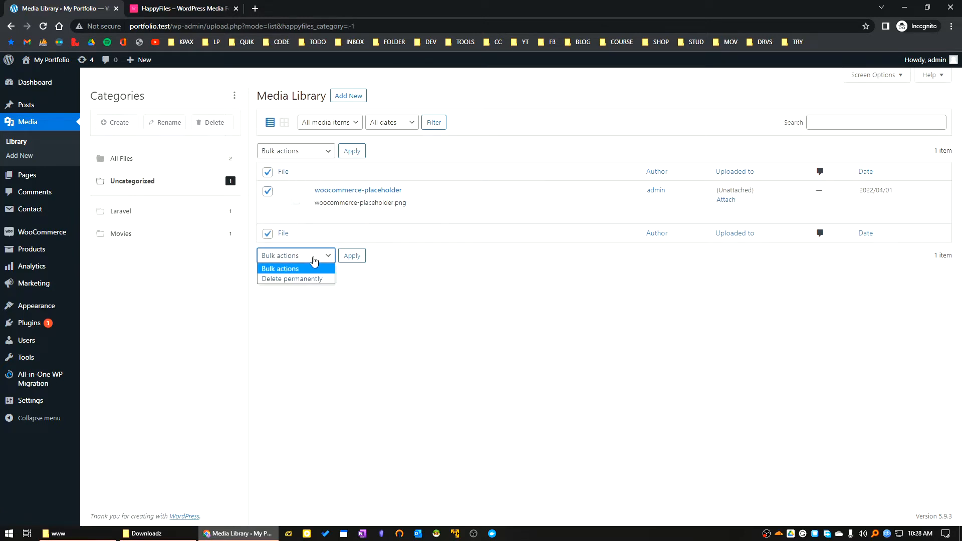
left_click(331, 340)
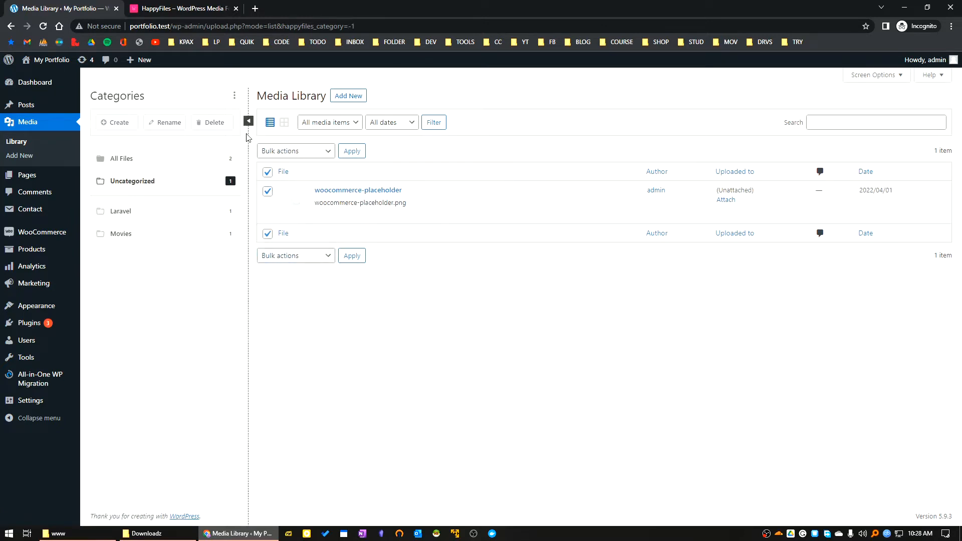
Step: Upload the Laravel Traits in Action Use Cases and Implementation image from Downloadz as new media, and choose Laravel as the upload category
left_click(347, 95)
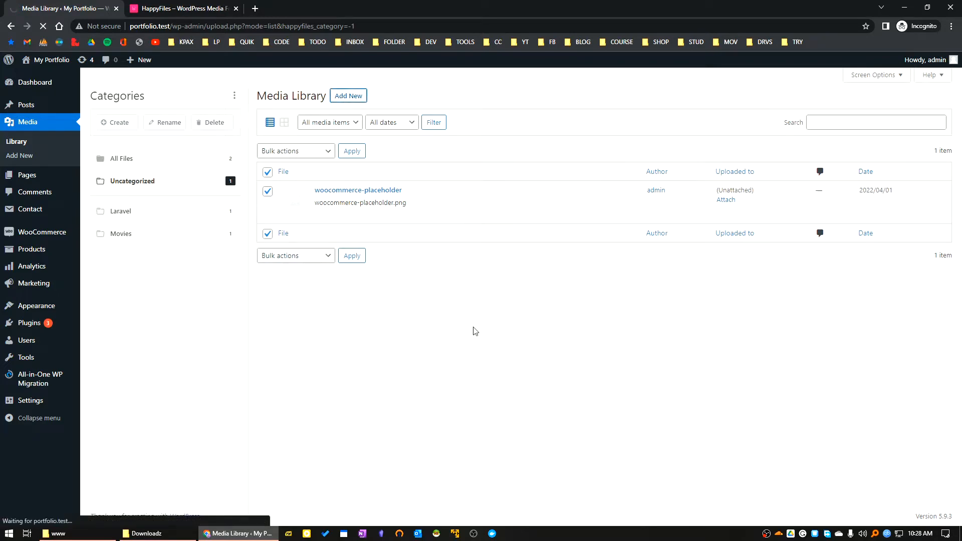
left_click(516, 214)
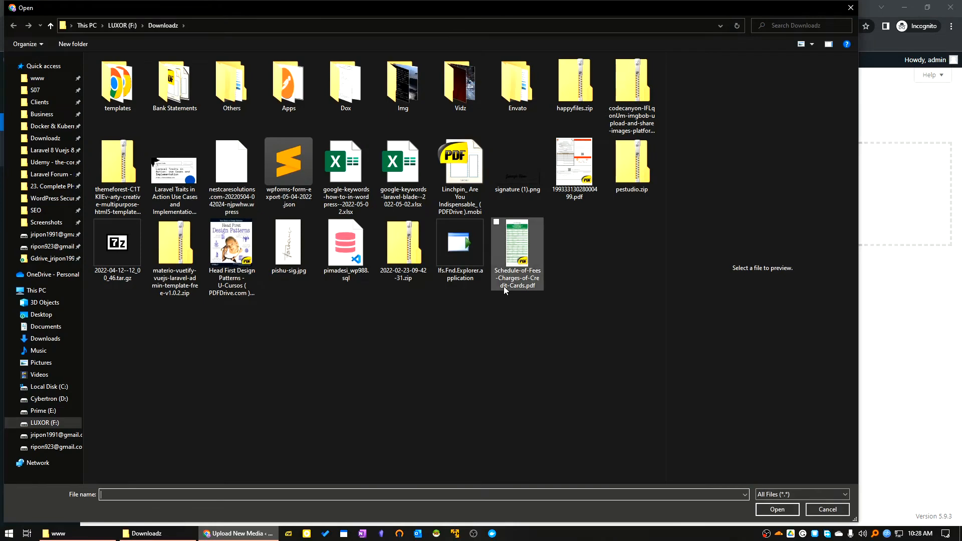
left_click(179, 178)
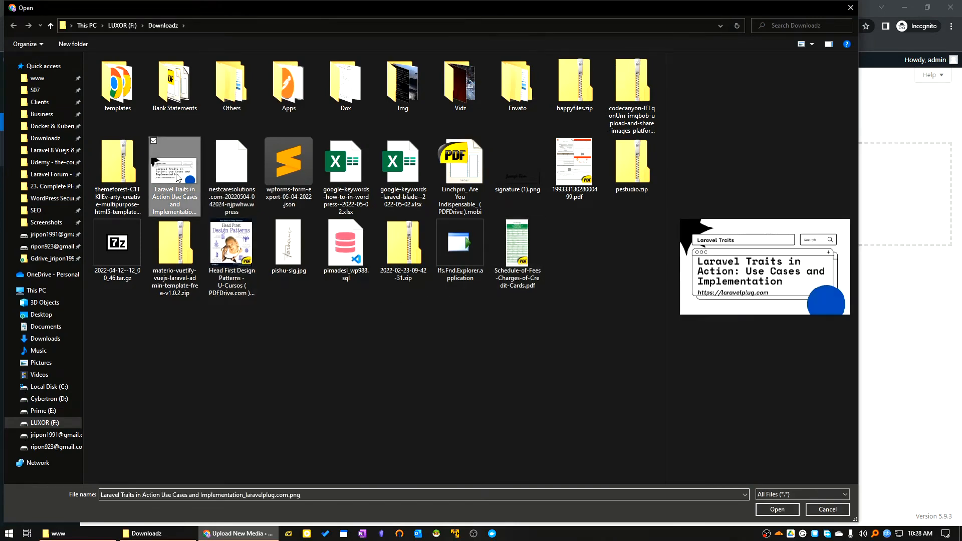
left_click(777, 509)
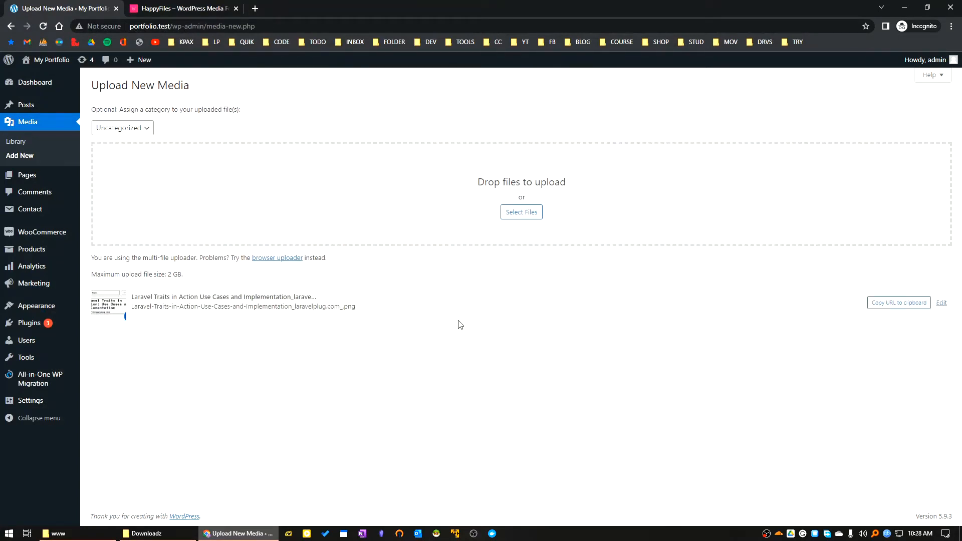
left_click(136, 130)
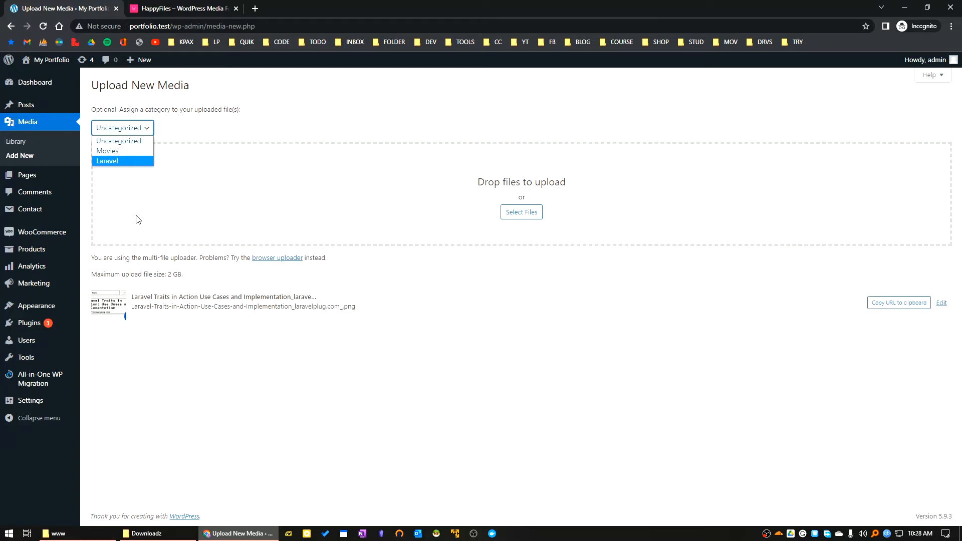
left_click(109, 160)
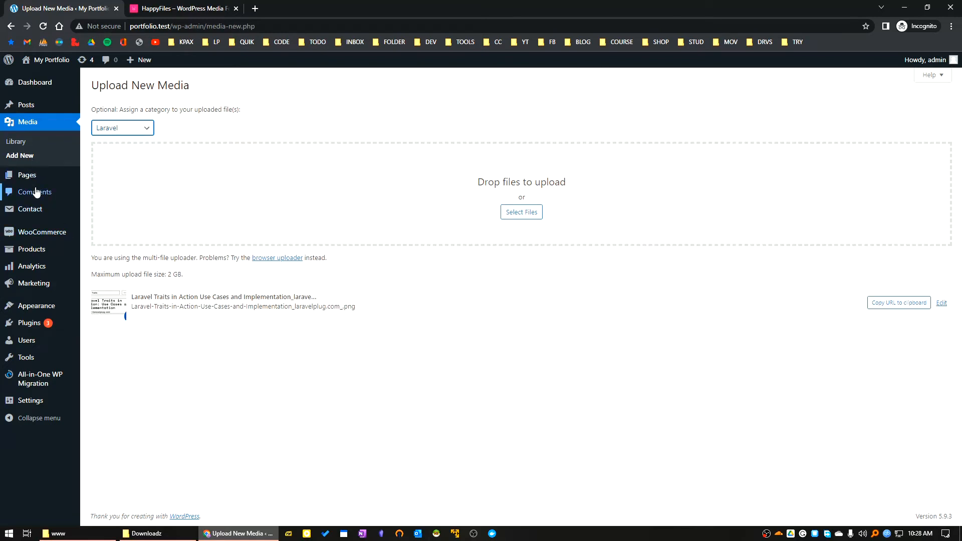
Step: Return to the Media Library and check the Laravel and All Files categories for the uploaded Laravel Traits image
left_click(27, 125)
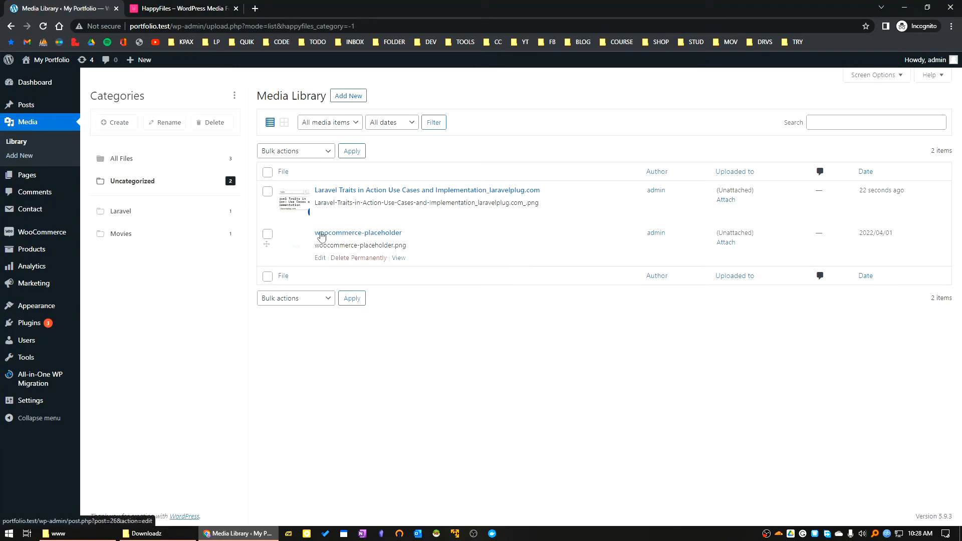
left_click(142, 212)
left_click(151, 163)
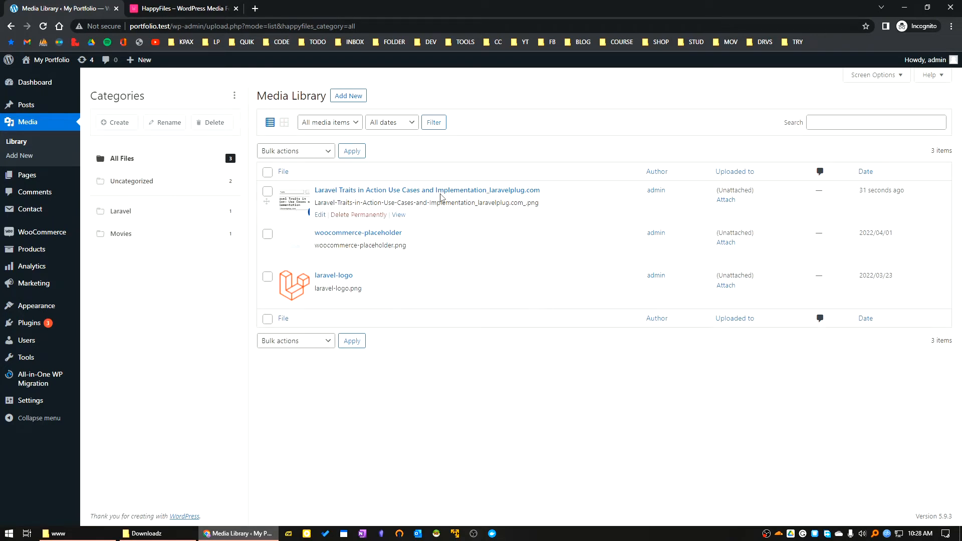
Step: Examine the Media Library's screen options and the content the Laravel Traits image can be attached to, leaving both unchanged
left_click(874, 76)
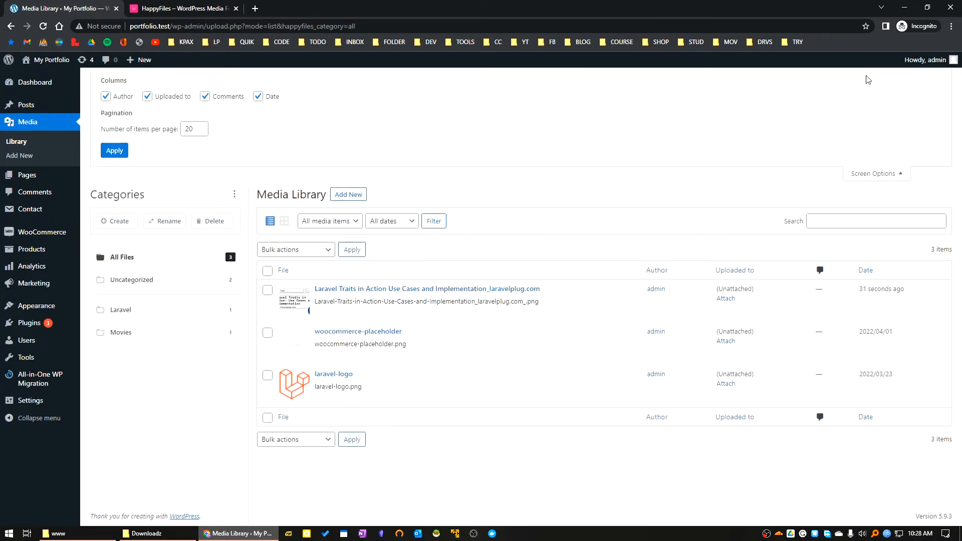
left_click(880, 174)
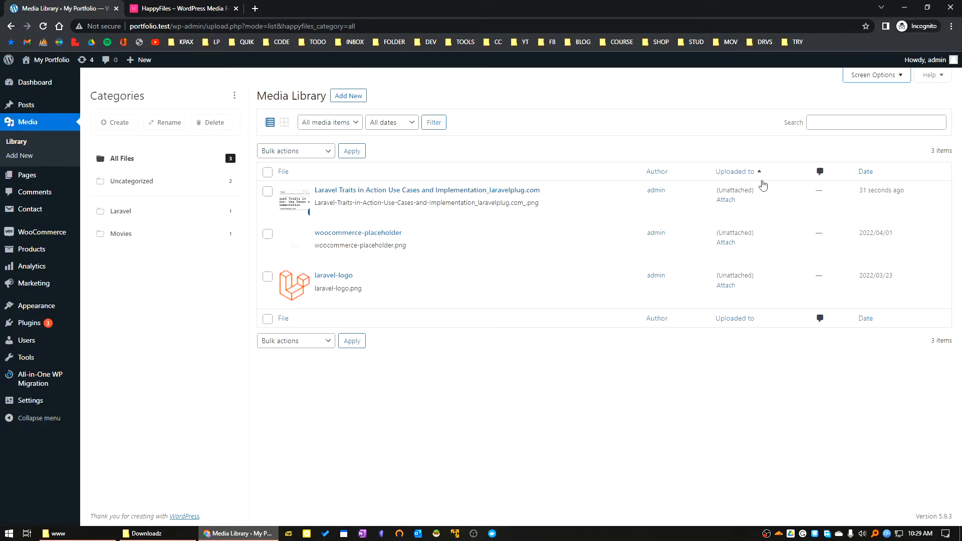
left_click(727, 200)
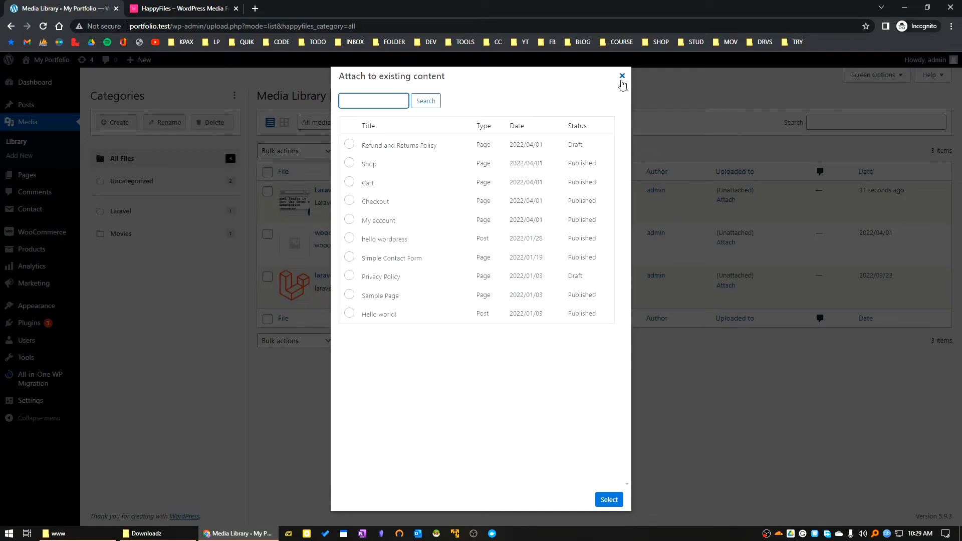
left_click(622, 76)
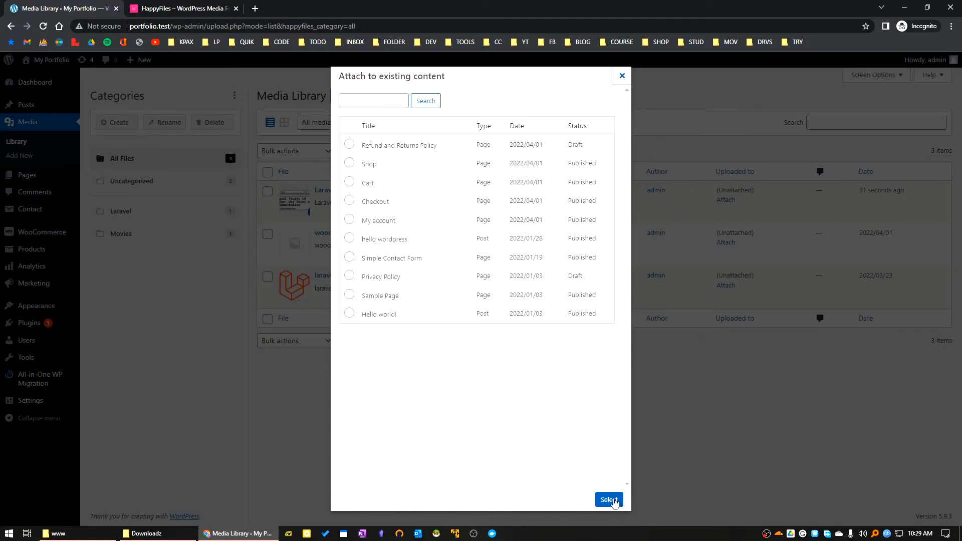
left_click(622, 76)
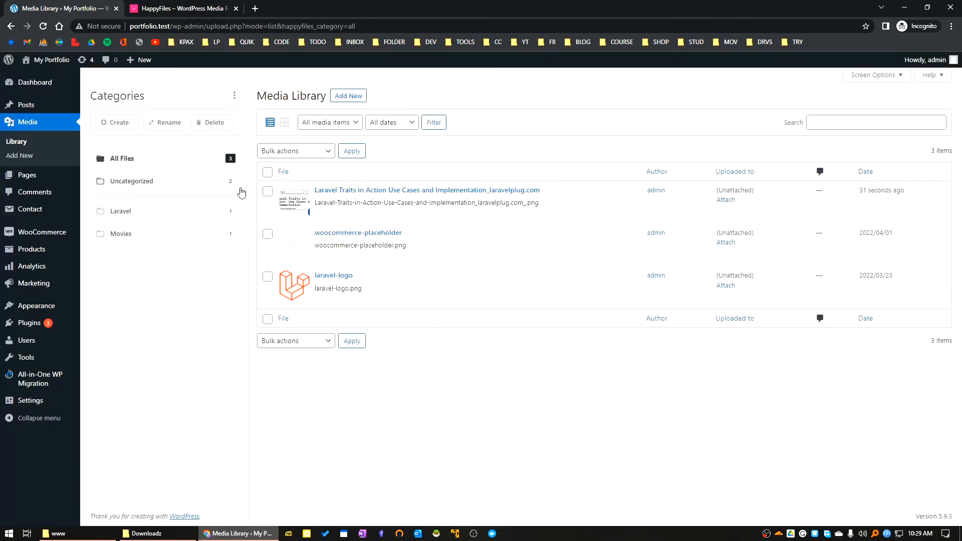
Step: Check the Laravel category, and permanently delete laravel-logo from the Movies category with a bulk action
left_click(131, 212)
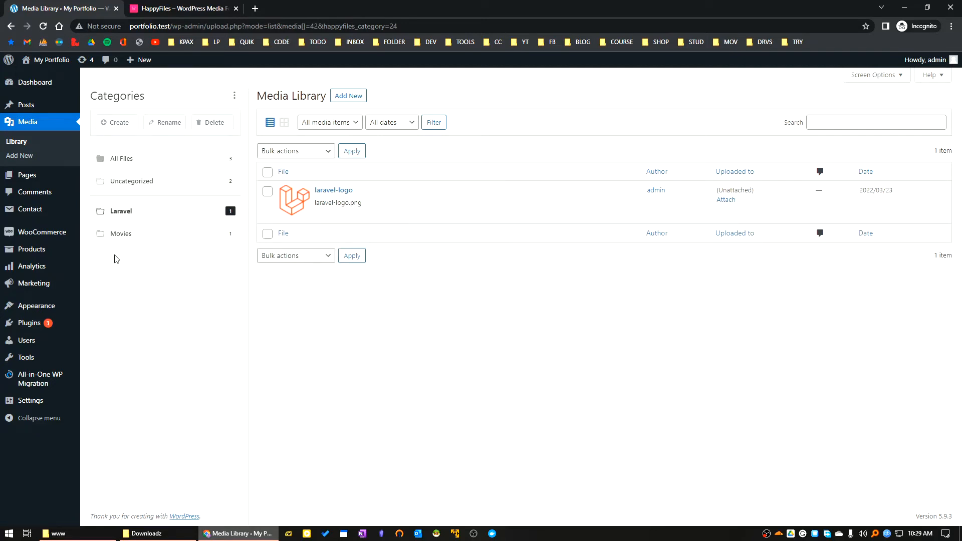
left_click(137, 235)
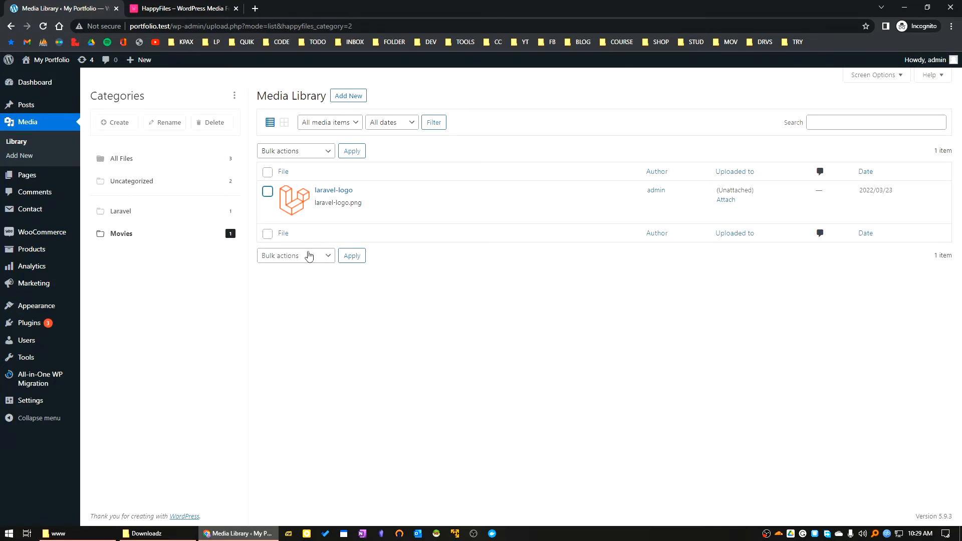
left_click(268, 172)
left_click(313, 150)
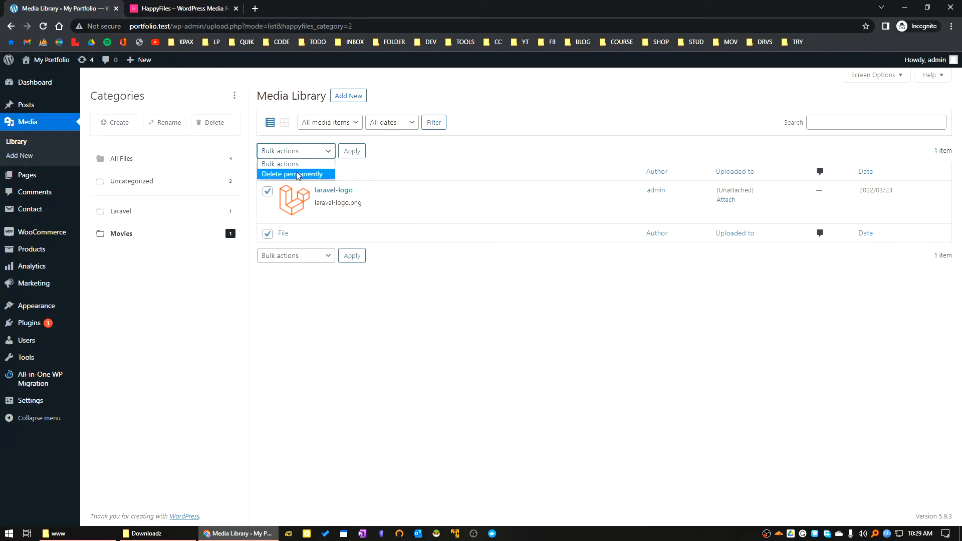
left_click(297, 175)
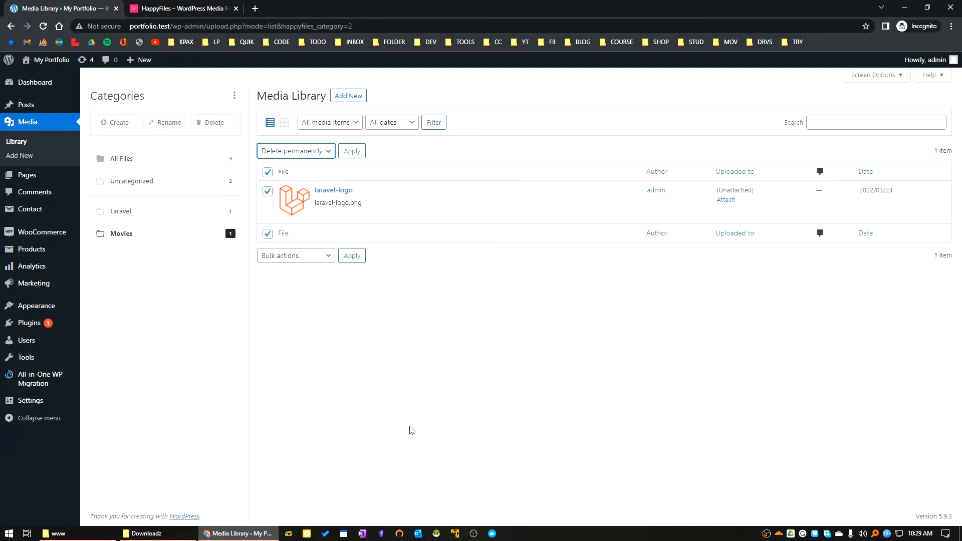
left_click(351, 152)
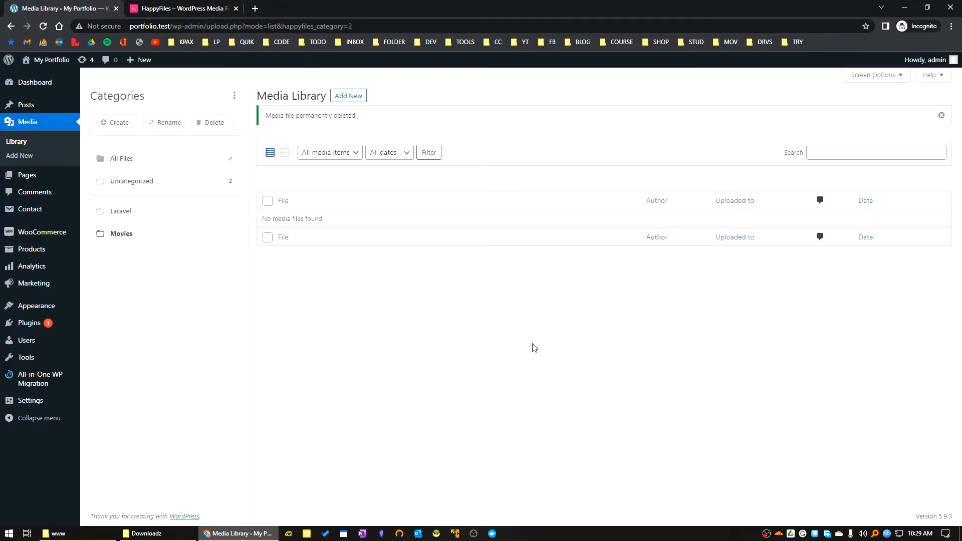
Step: Show all files and permanently delete woocommerce-placeholder, confirming the deletion
left_click(133, 160)
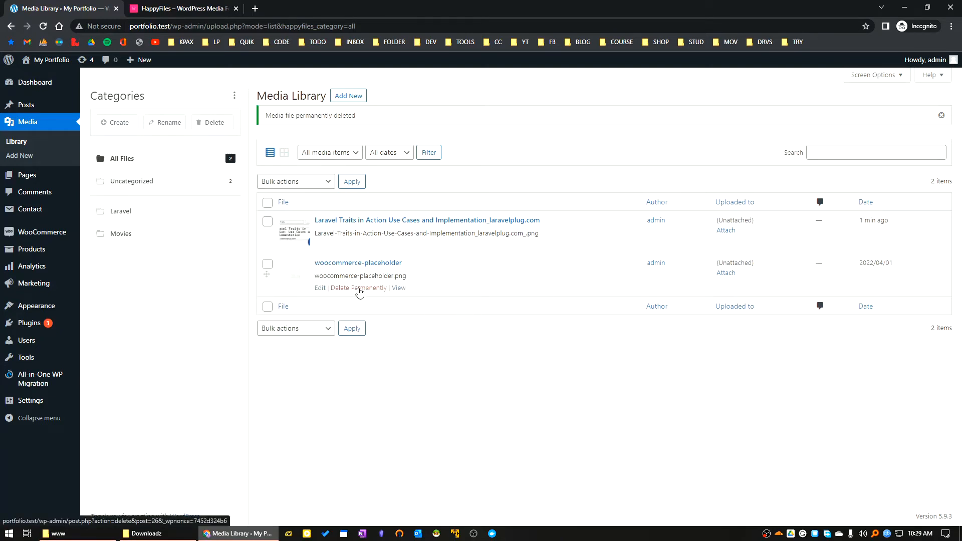
left_click(363, 293)
left_click(527, 102)
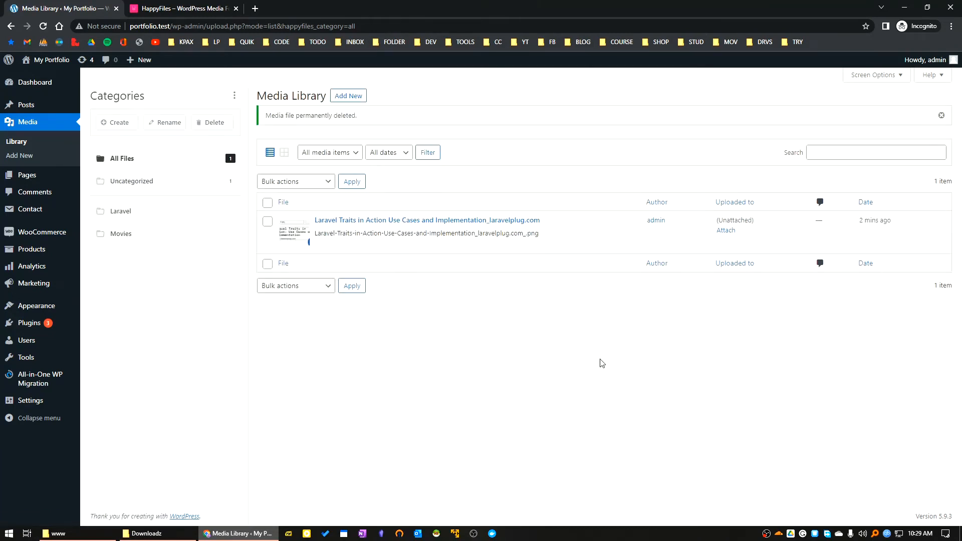
Step: Move the Laravel Traits image from Uncategorized into the Laravel category, and display that category's files
left_click(175, 184)
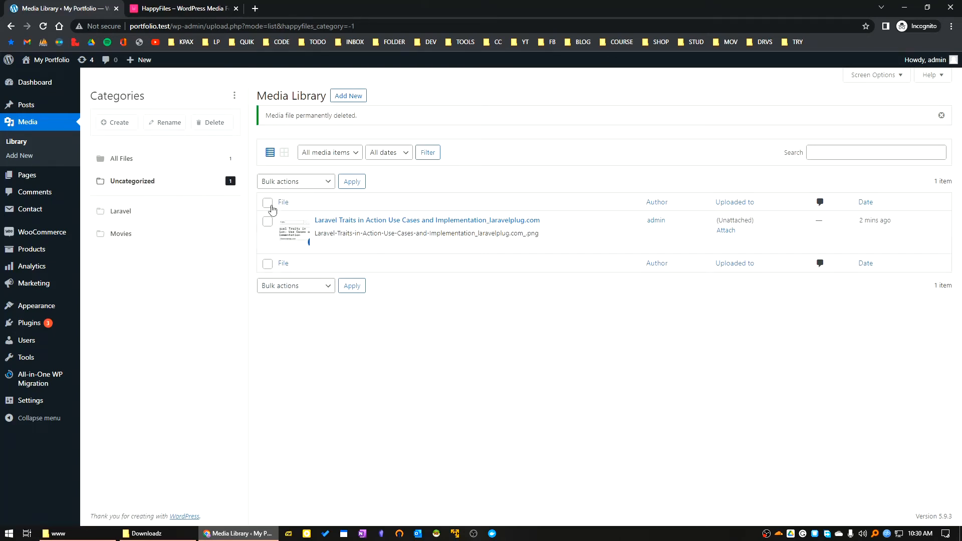
left_click(346, 154)
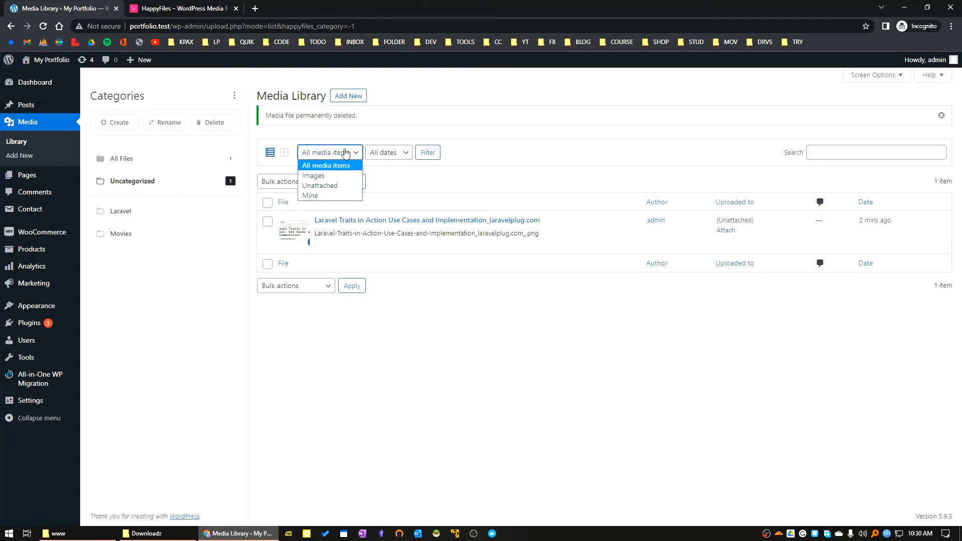
left_click(386, 152)
left_click(386, 152)
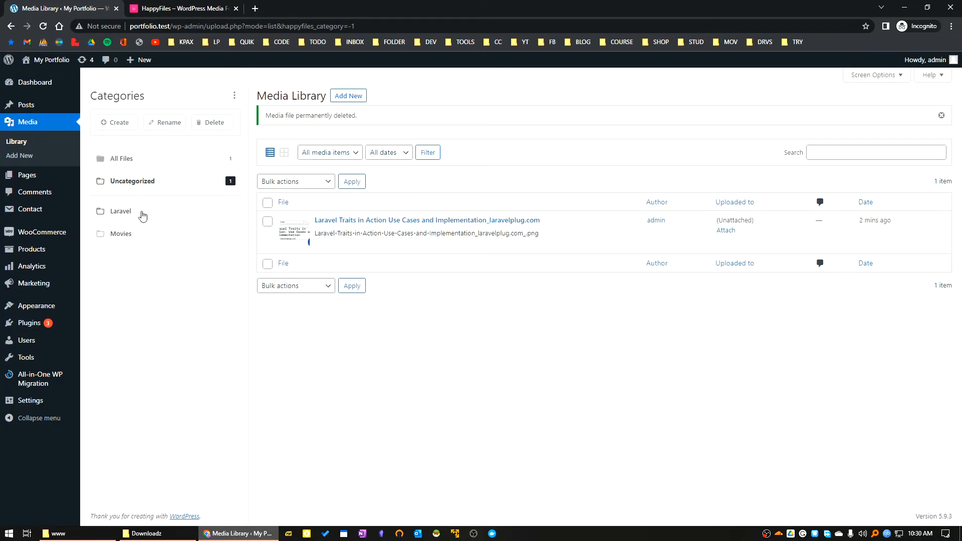
left_click_drag(266, 232, 309, 240)
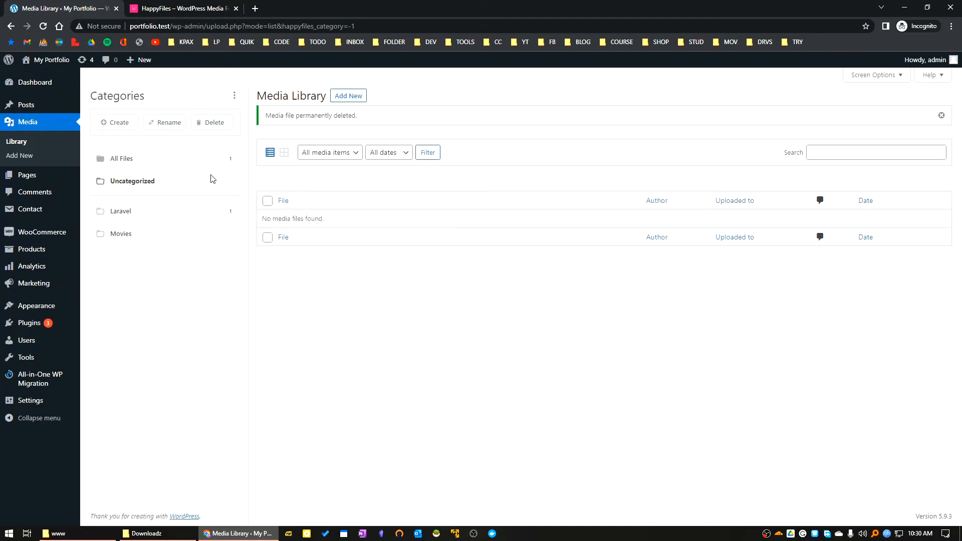
left_click(193, 211)
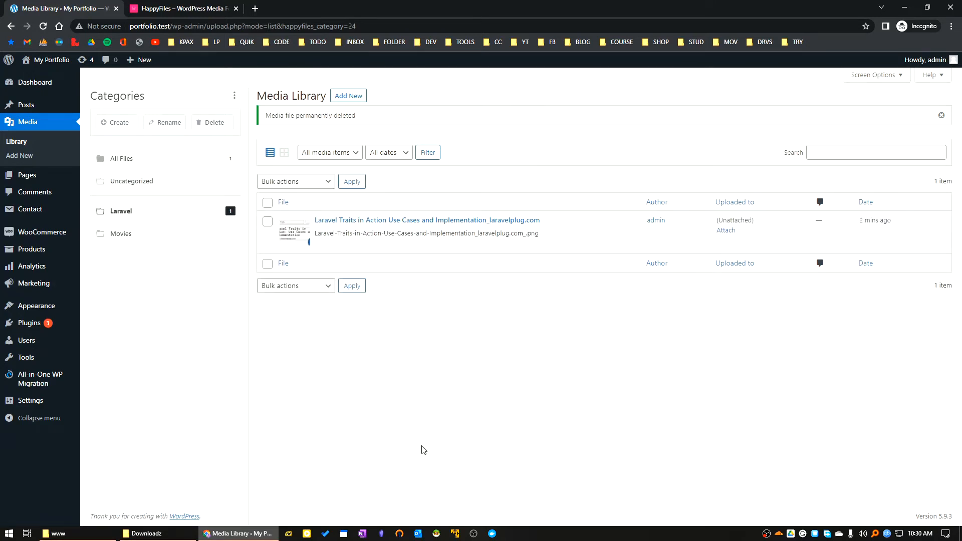
Step: Upload JP.jpg from the Img folder in Downloadz to the media library, leaving its category as Uncategorized
left_click(346, 96)
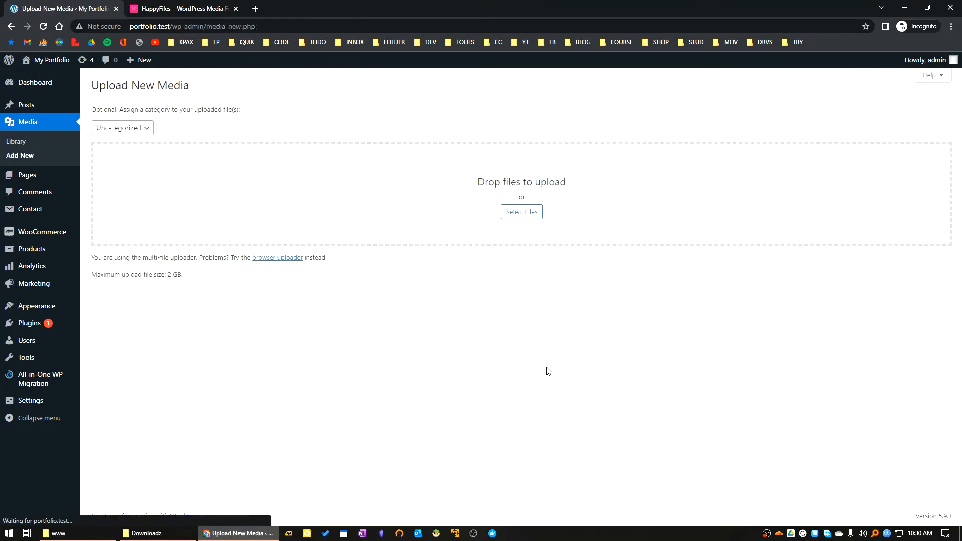
left_click(514, 213)
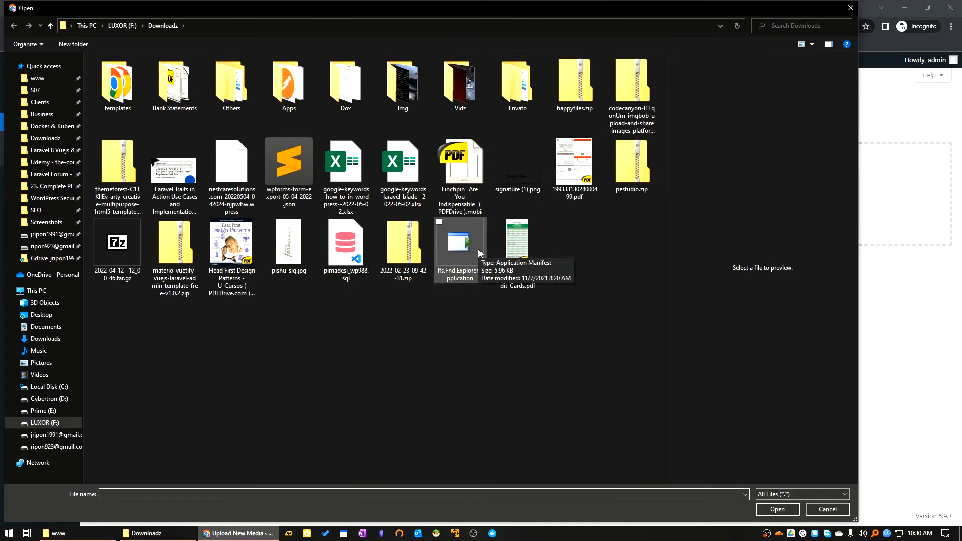
double_click(406, 86)
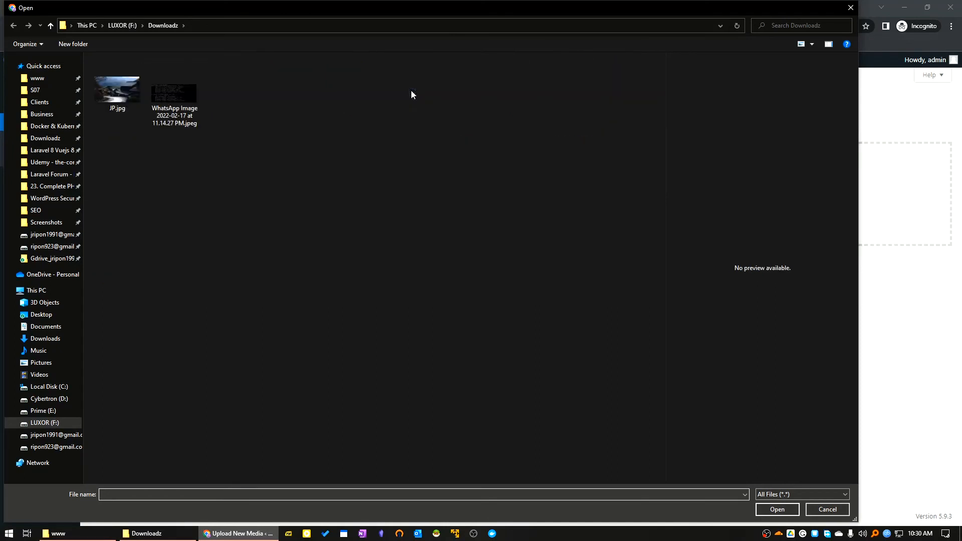
left_click(188, 98)
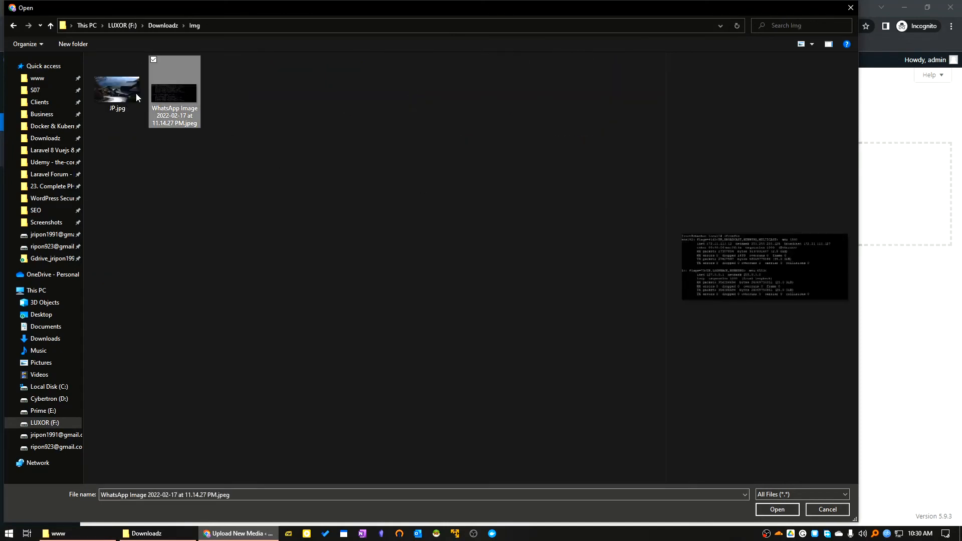
left_click(123, 95)
left_click(764, 513)
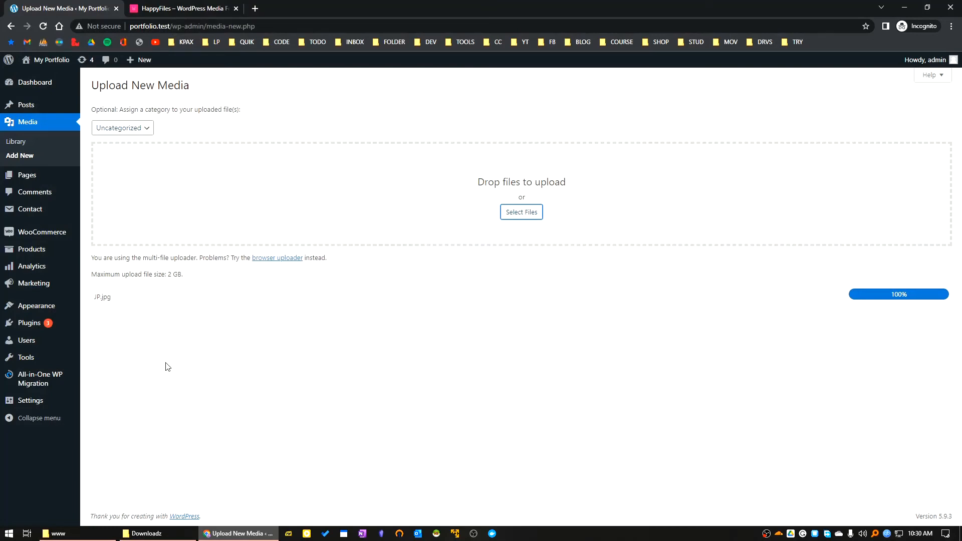
Step: Move the JP image from Uncategorized into the Movies category, and display that category's files
left_click(30, 123)
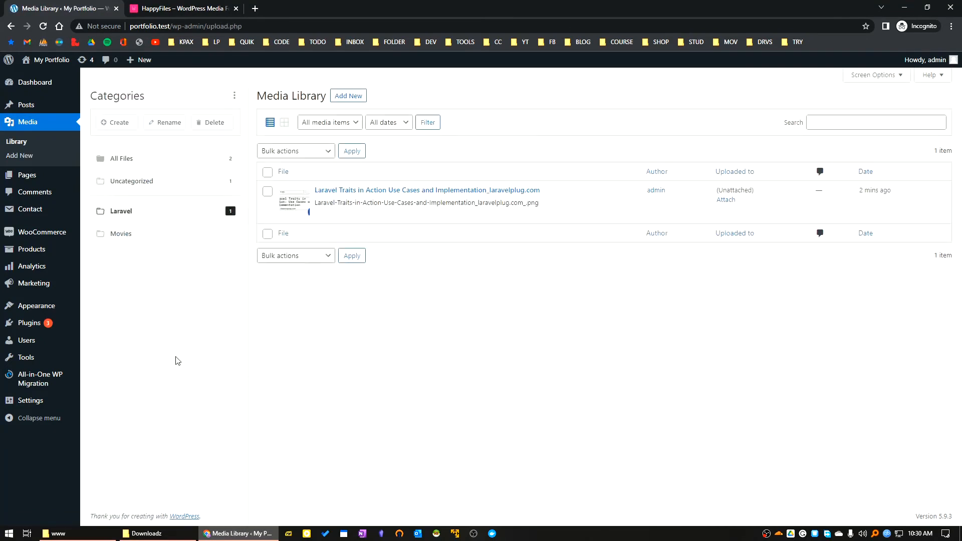
left_click(176, 189)
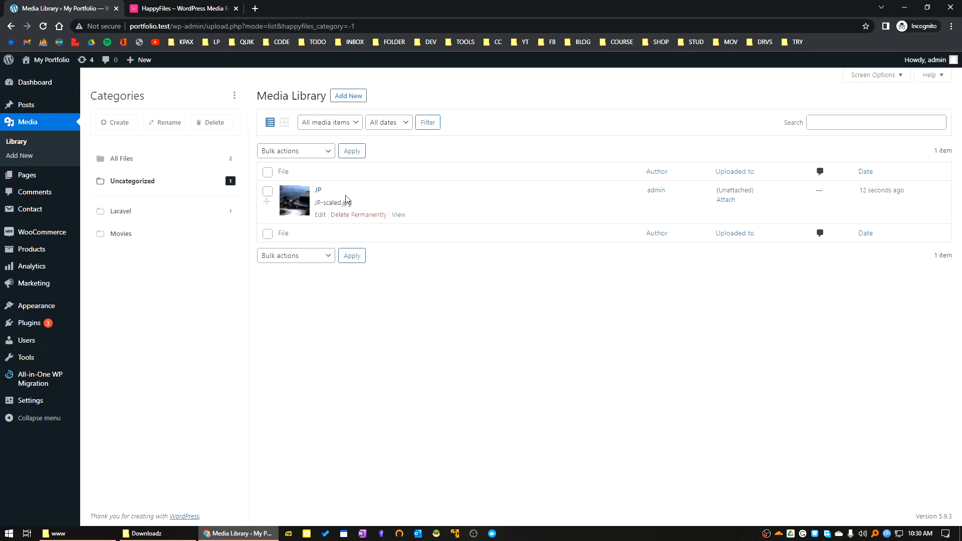
left_click_drag(267, 201, 183, 235)
left_click(139, 159)
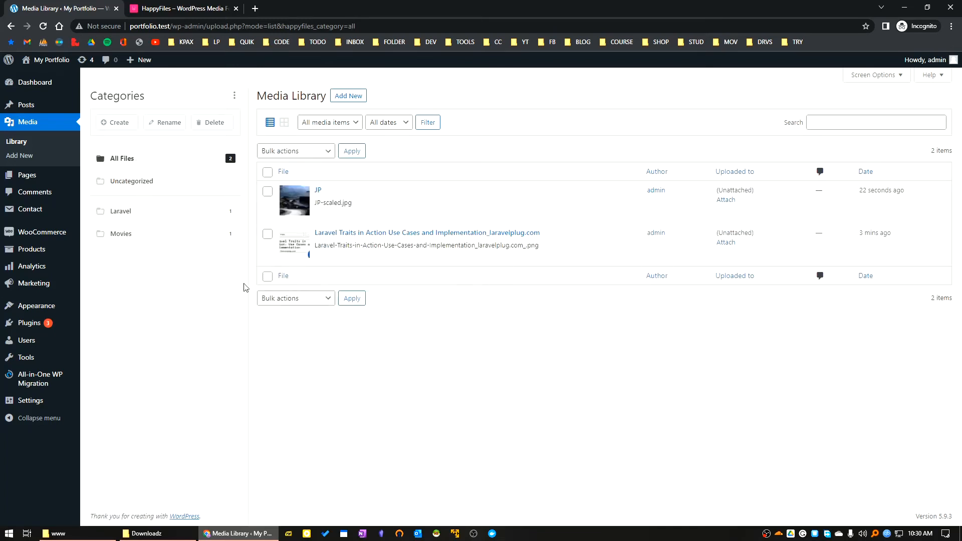
left_click(145, 217)
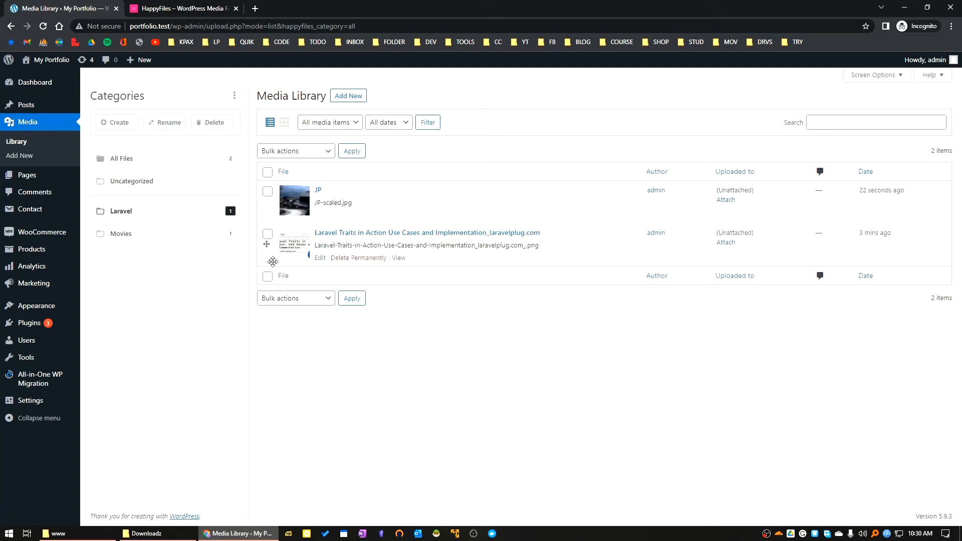
left_click(146, 235)
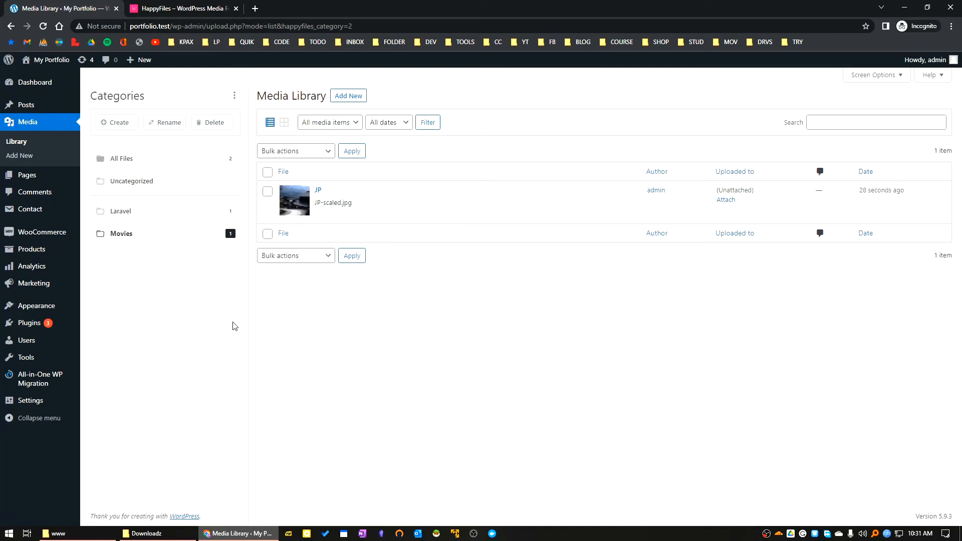
Step: Check the bulk actions for the JP image, and attach the image to the "Hello world!" post
left_click(267, 193)
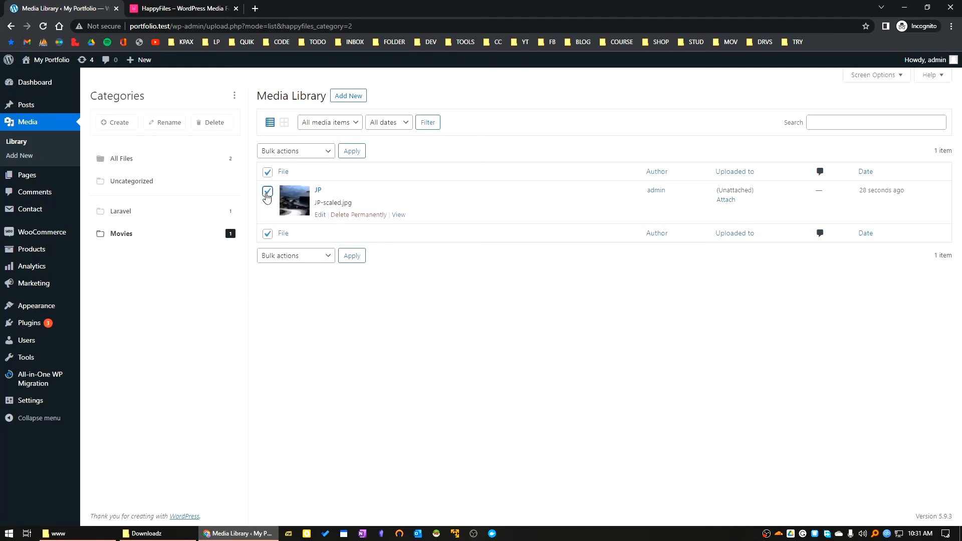
left_click(291, 155)
left_click(291, 163)
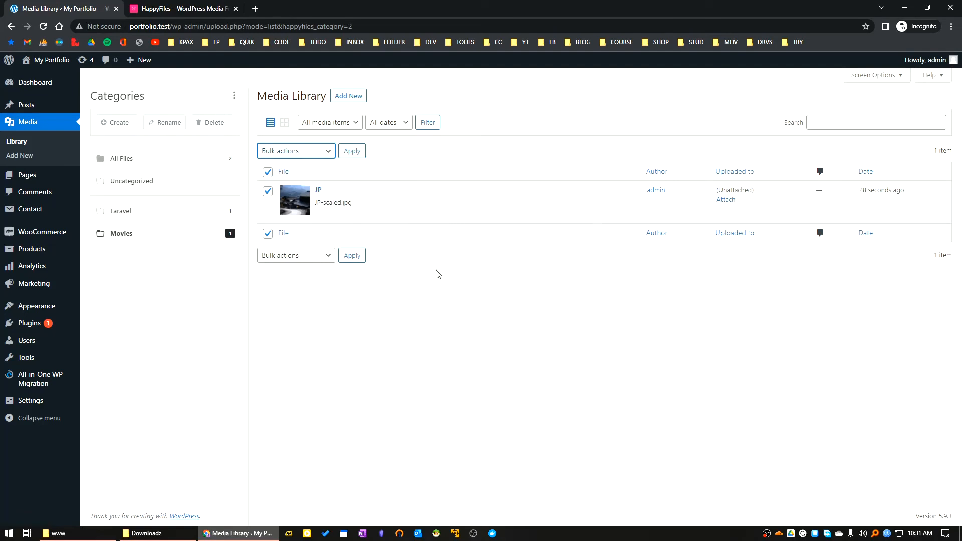
left_click(726, 200)
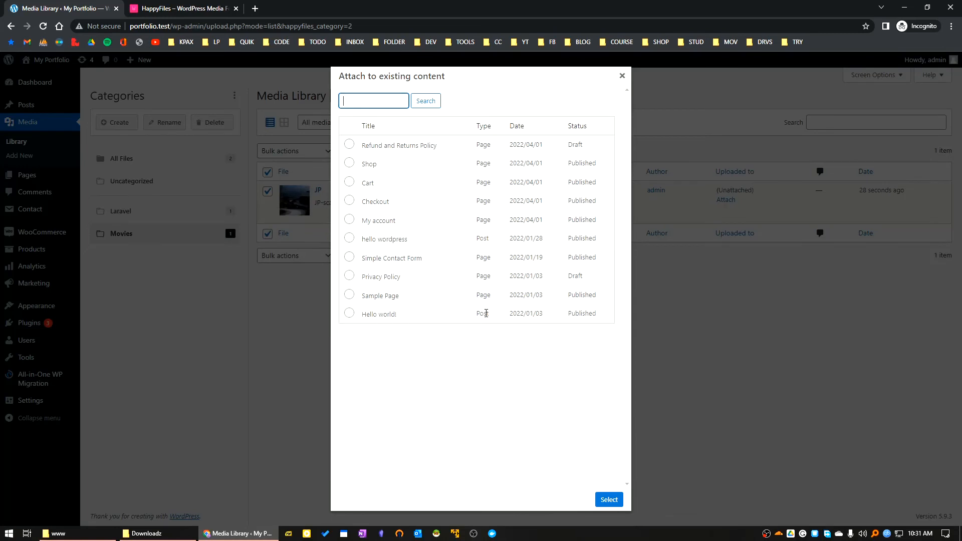
left_click(349, 313)
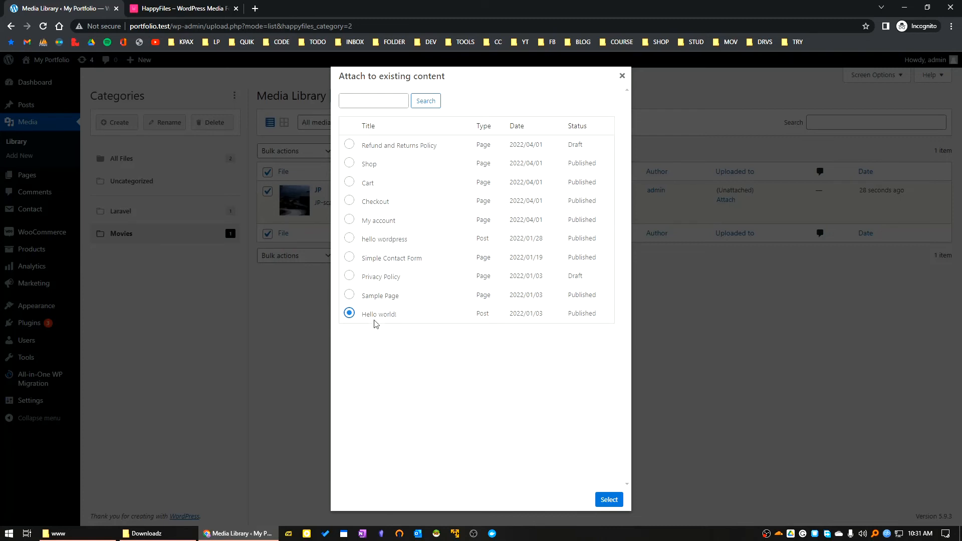
left_click(609, 500)
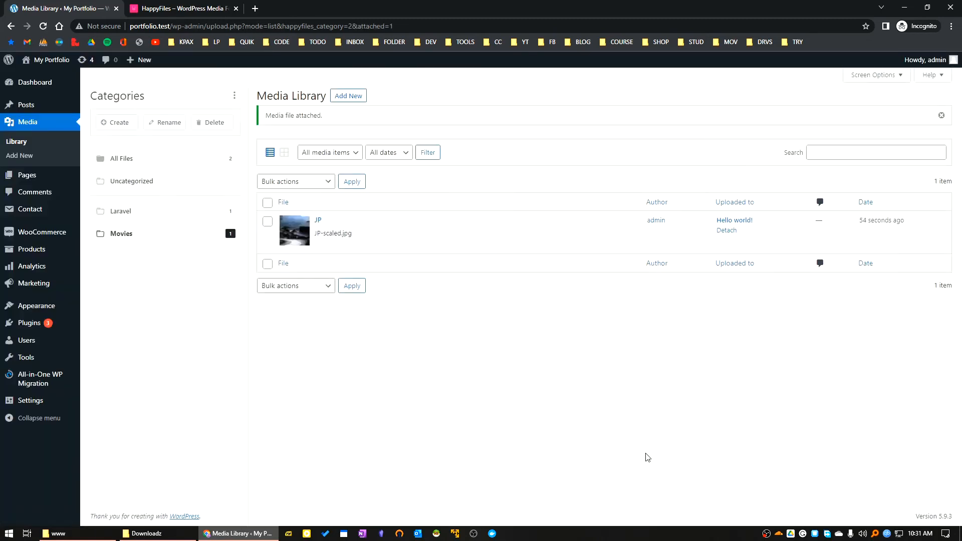
Step: Open the posts list in a separate tab, close the HappyFiles page, and view the published "Hello world!" post for the attached image
mouse_move(45, 106)
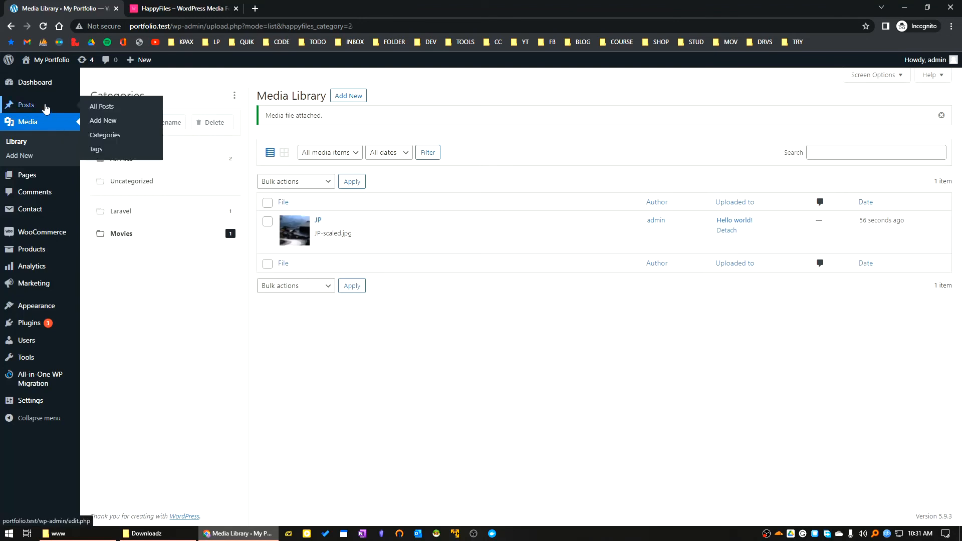
middle_click(107, 105)
left_click(156, 8)
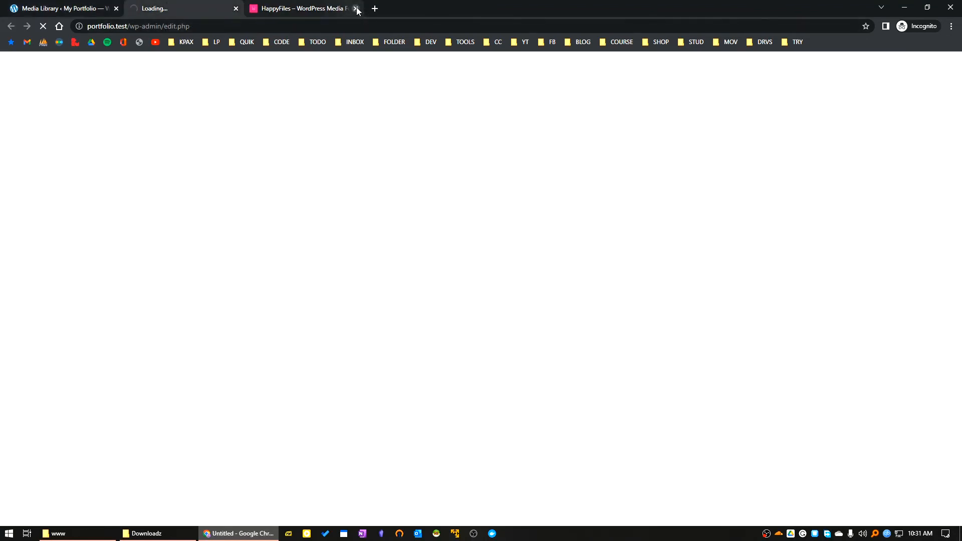
left_click(328, 8)
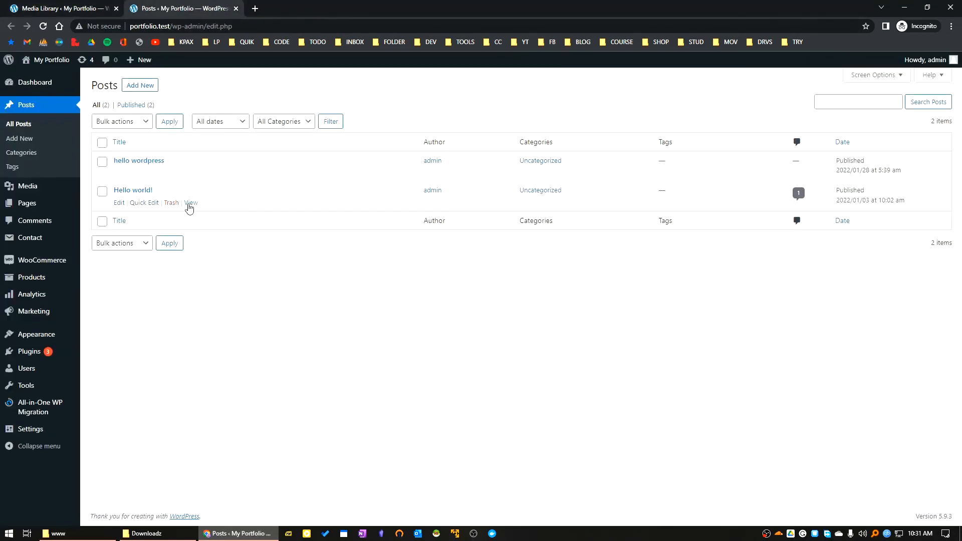
middle_click(190, 202)
left_click(273, 9)
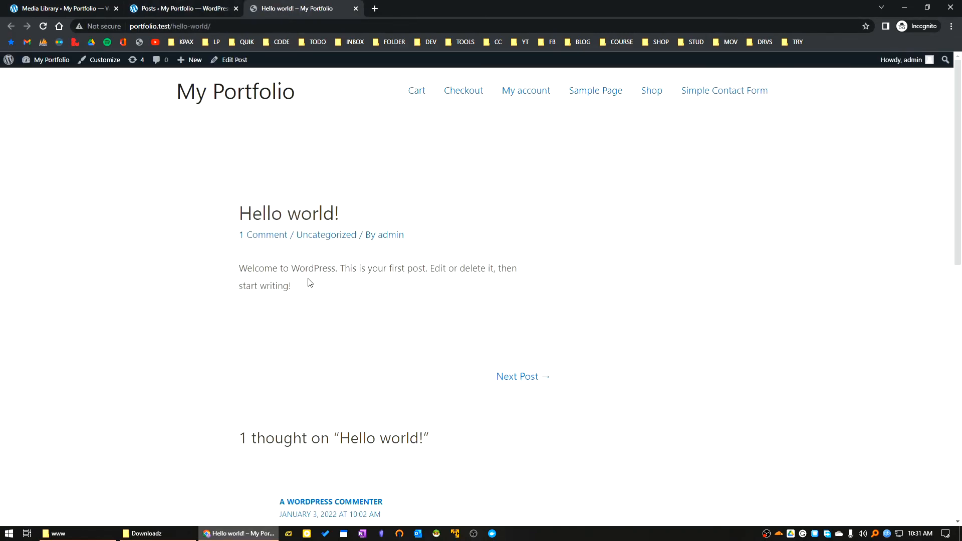
scroll(295, 318, "down", 4)
scroll(283, 343, "up", 4)
Step: Open the "Hello world!" post for editing and examine its content and settings, including the featured image
left_click(150, 8)
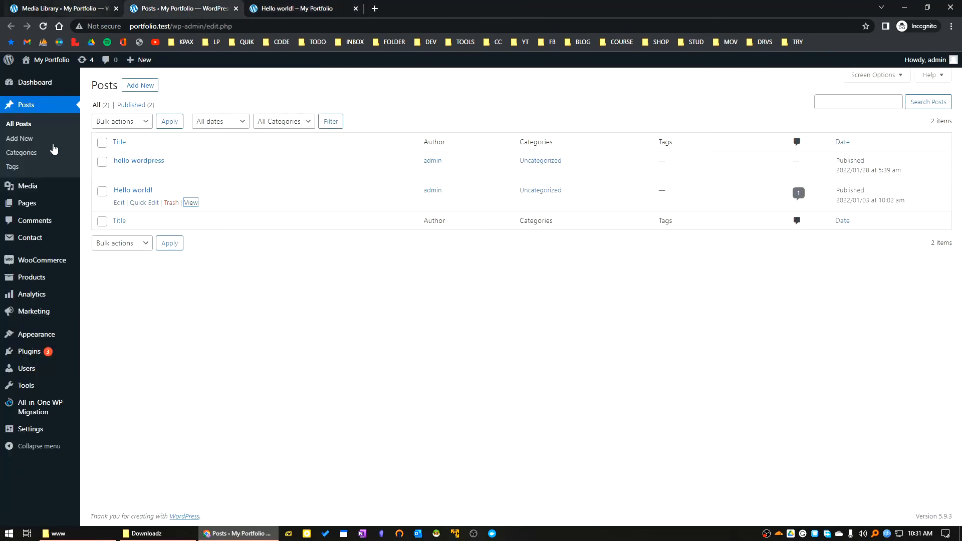
left_click(121, 204)
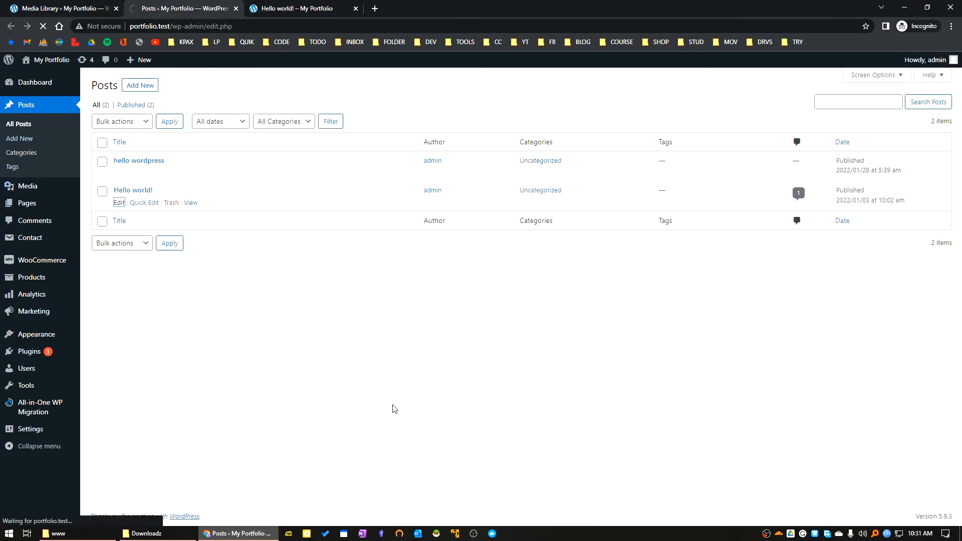
scroll(461, 416, "down", 5)
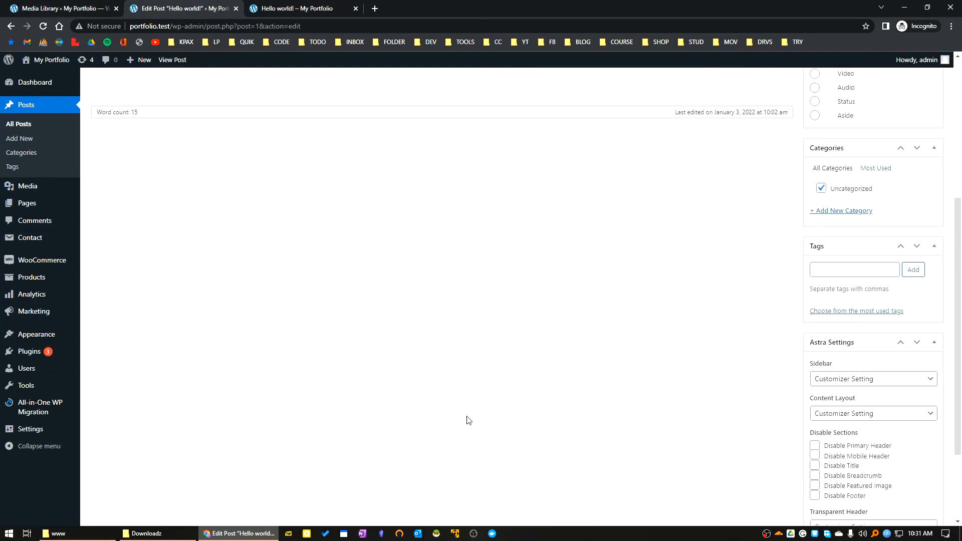
scroll(469, 420, "down", 2)
scroll(475, 430, "up", 8)
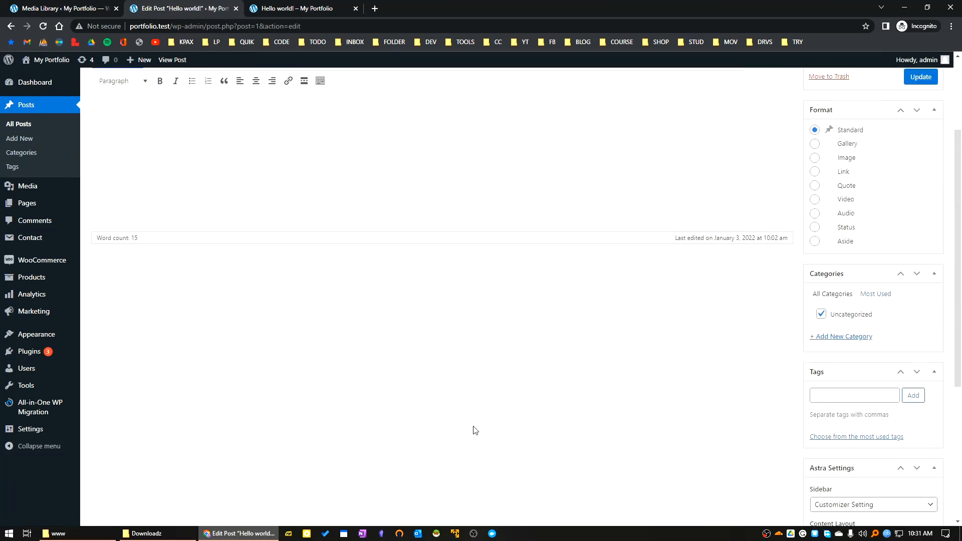
scroll(475, 430, "down", 8)
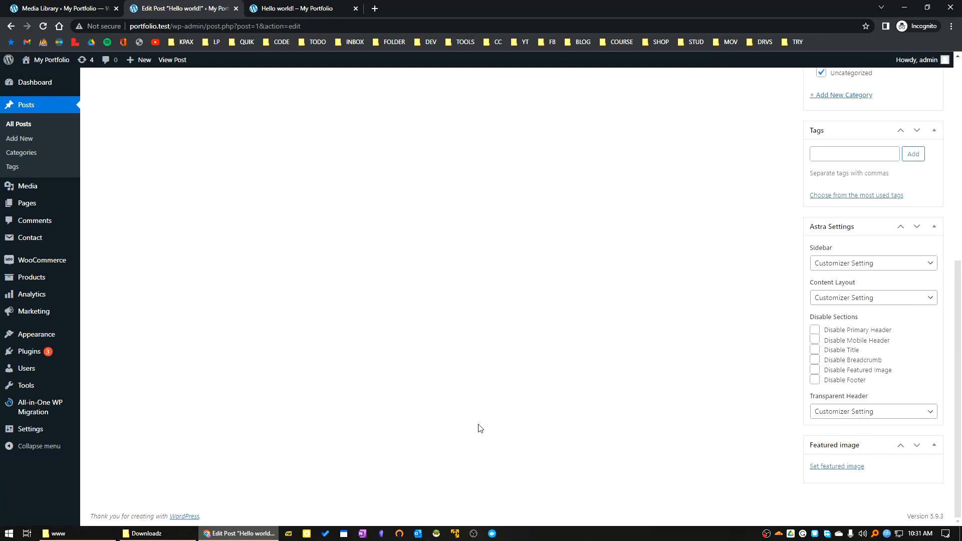
scroll(478, 427, "up", 5)
Step: Return to the Media Library and check the sorting options for the HappyFiles categories
key("ctrl+shift+Tab")
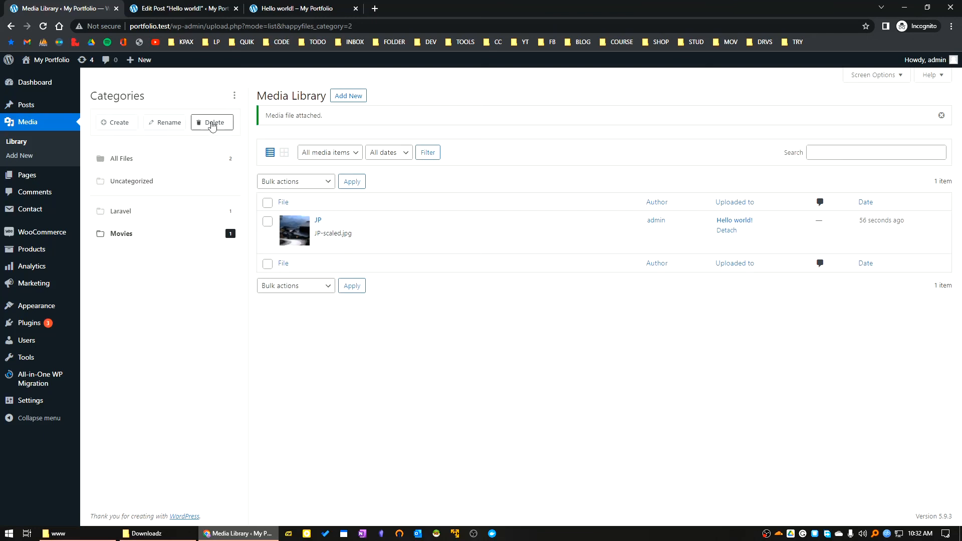
left_click(233, 97)
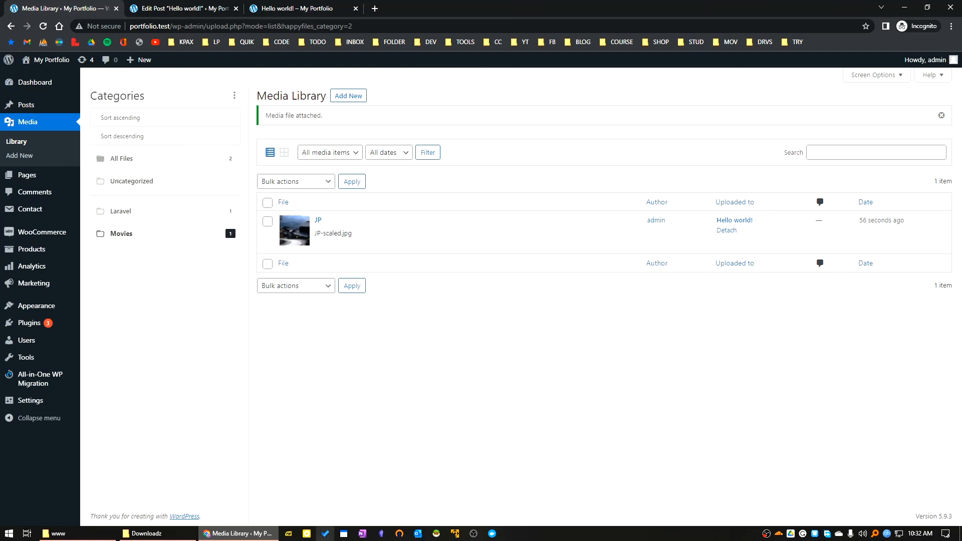
left_click(414, 430)
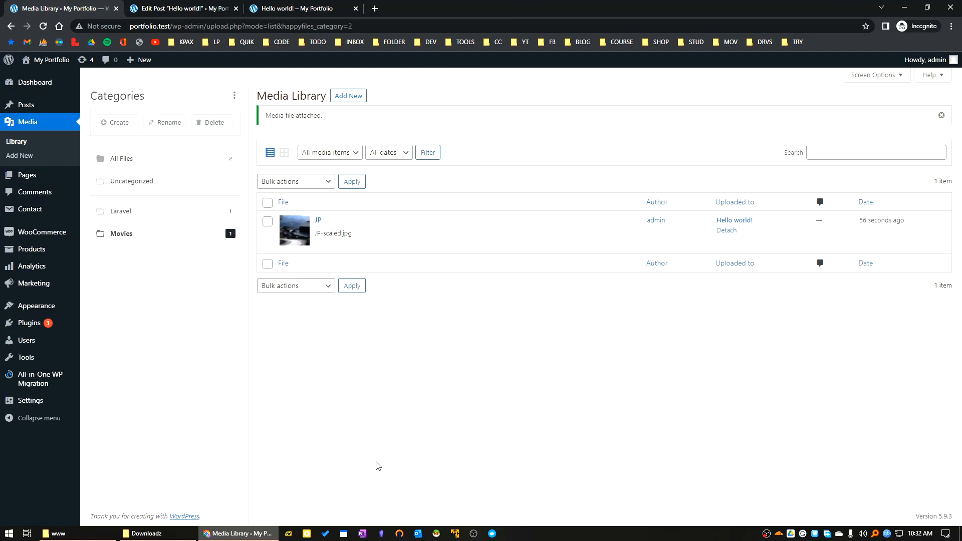